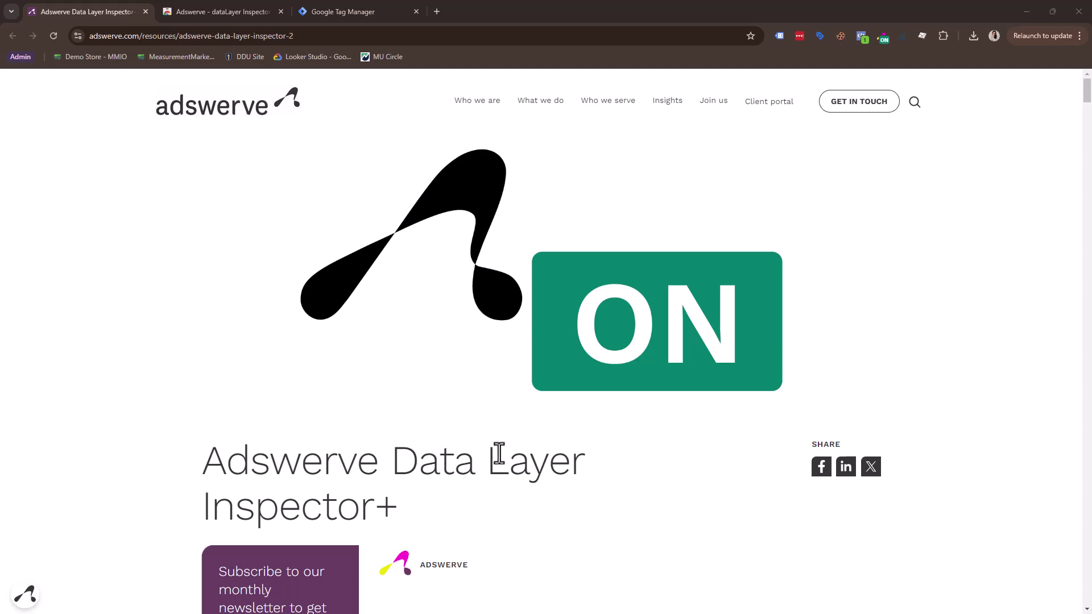
pyautogui.click(885, 36)
pyautogui.click(453, 293)
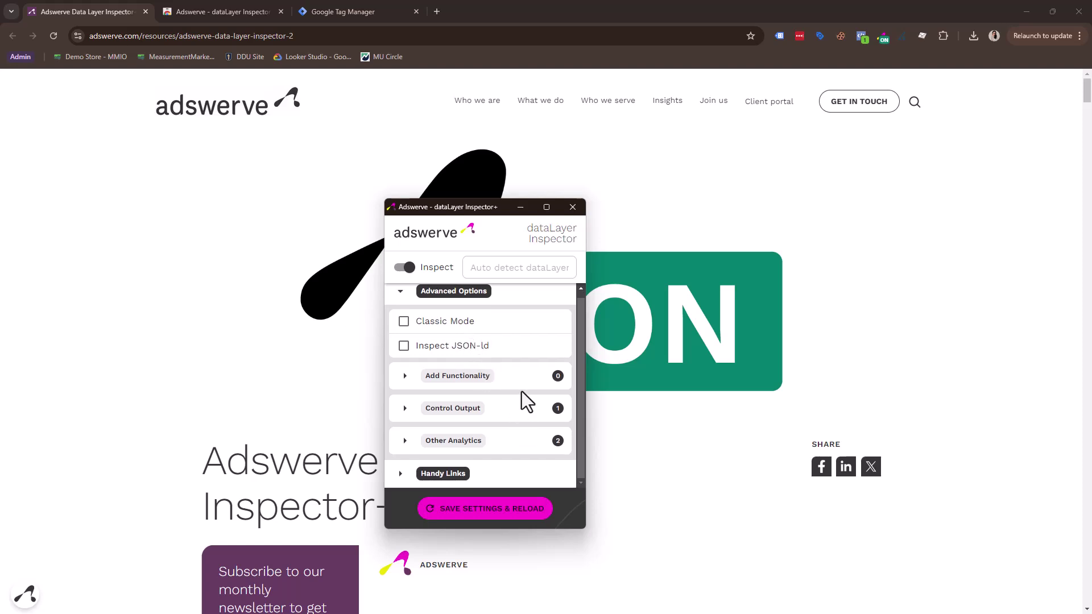
pyautogui.click(406, 378)
pyautogui.click(406, 378)
pyautogui.click(406, 410)
pyautogui.click(406, 409)
pyautogui.click(573, 207)
pyautogui.scroll(-15, 412, 250)
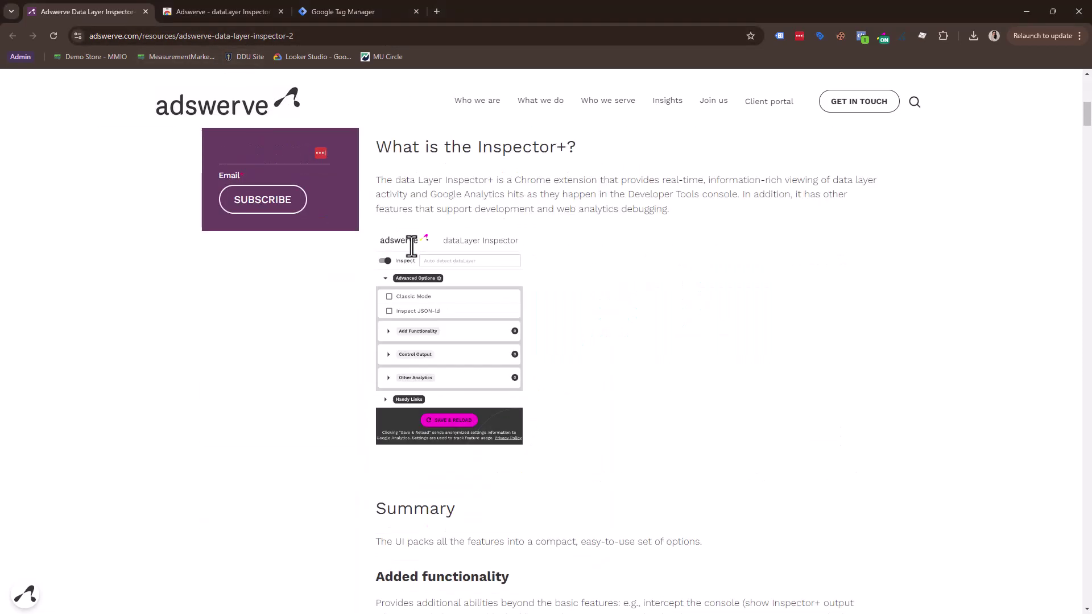
pyautogui.scroll(-15, 424, 242)
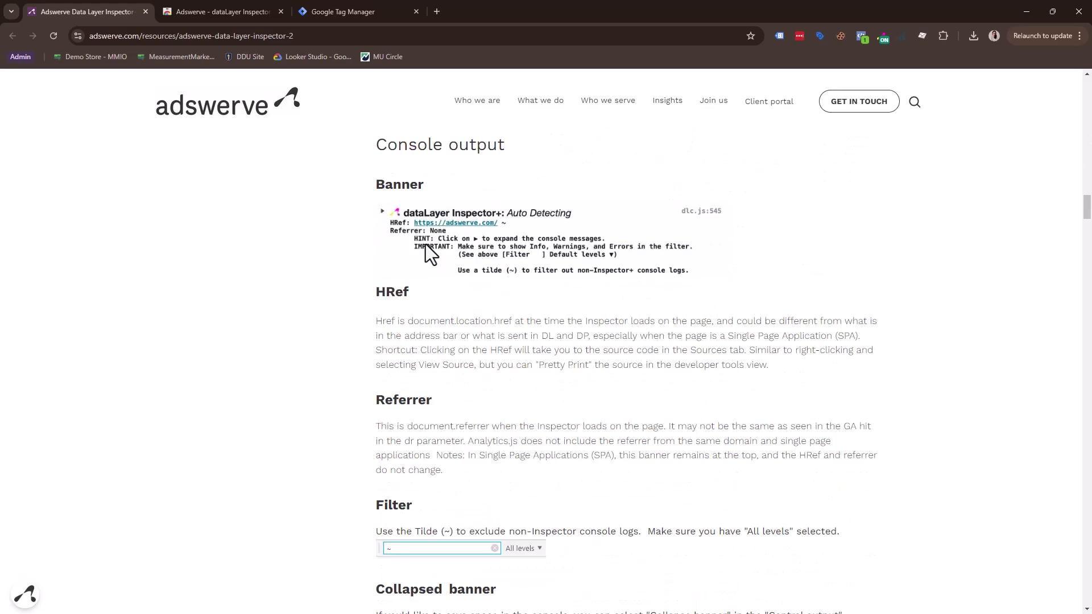
pyautogui.scroll(-15, 425, 244)
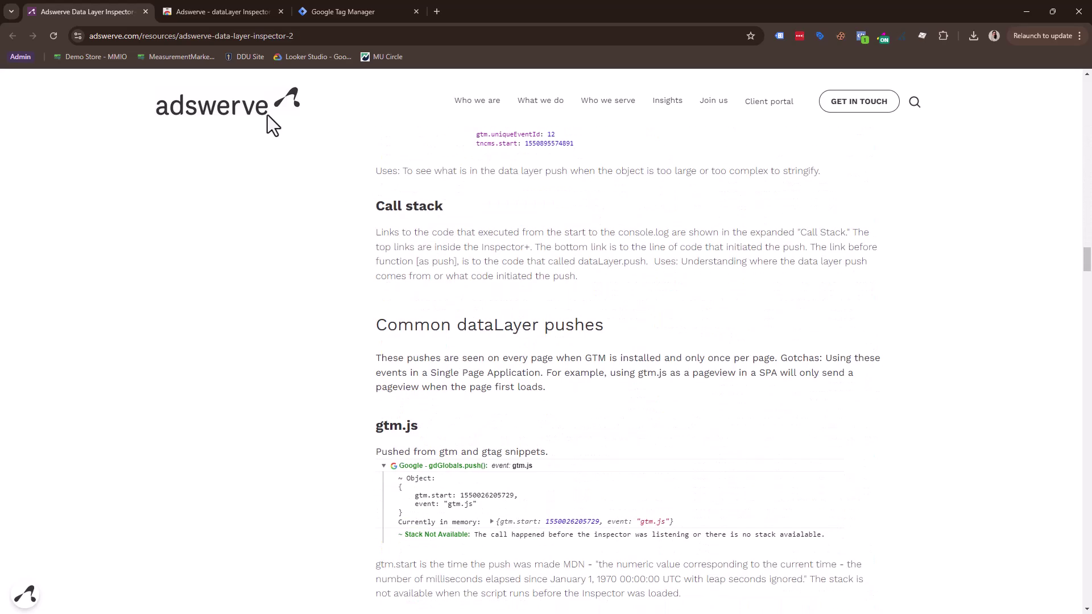
# Show the dataLayer Inspector+ Web Store listing with its full description expanded.
pyautogui.click(226, 14)
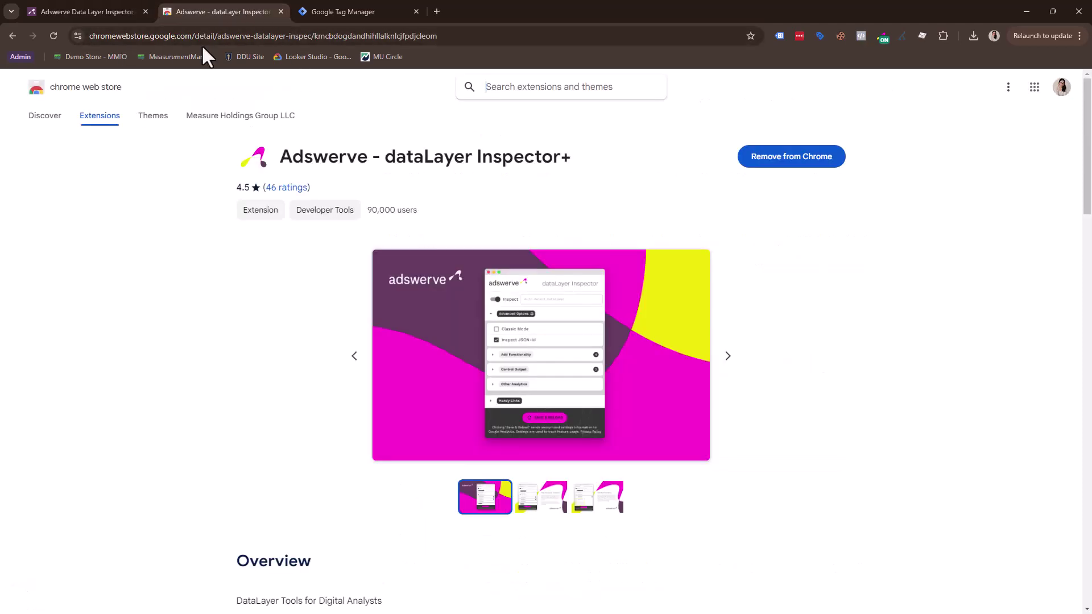
pyautogui.scroll(-5, 477, 250)
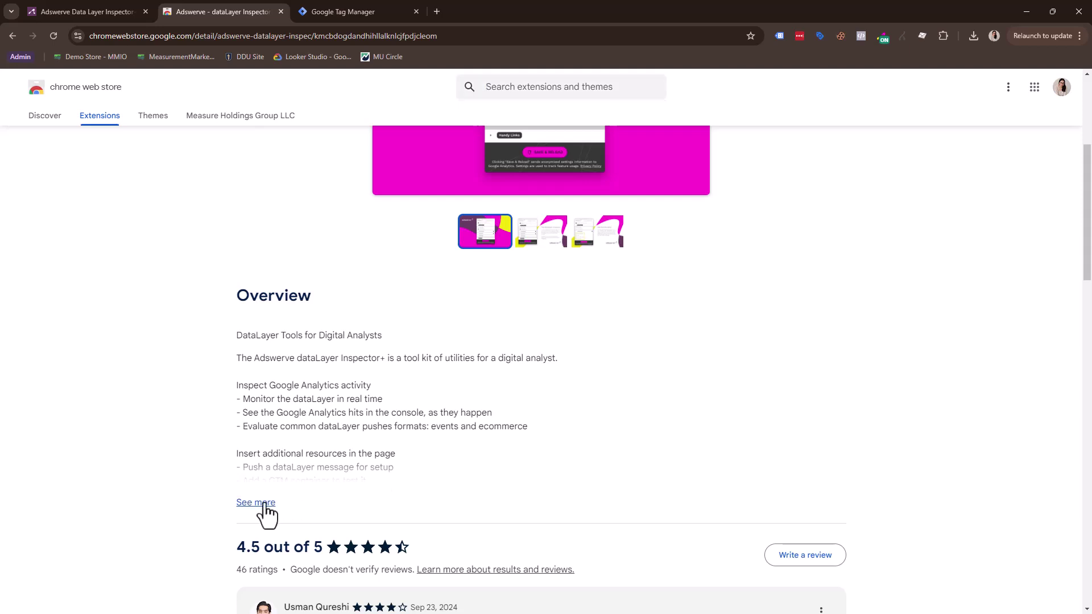
pyautogui.click(265, 502)
pyautogui.scroll(5, 530, 366)
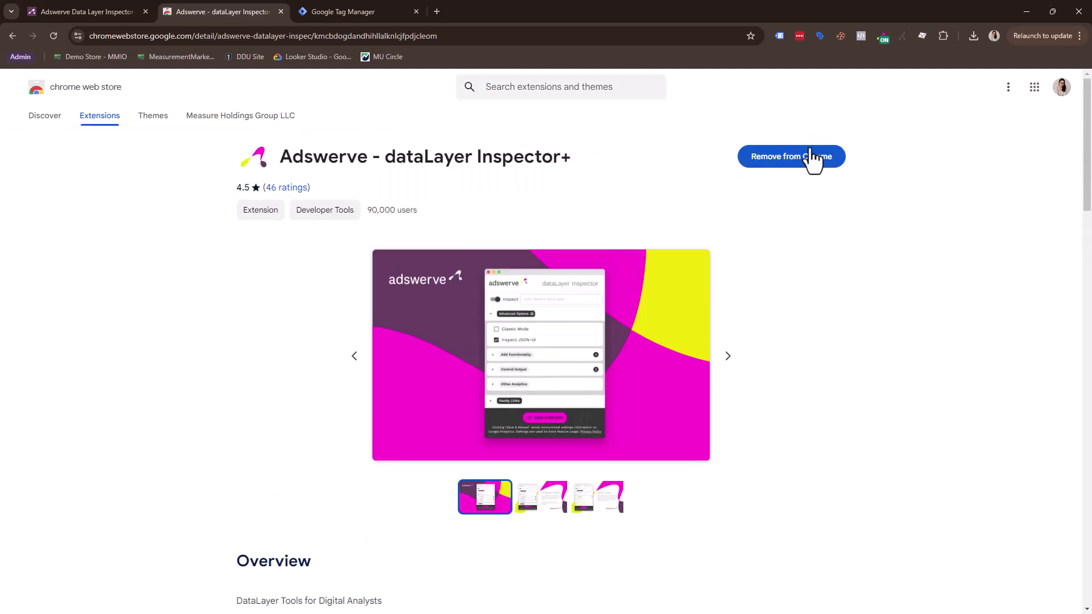
# Turn dataLayer inspection off, save settings and reload, then turn inspection back on.
pyautogui.click(881, 37)
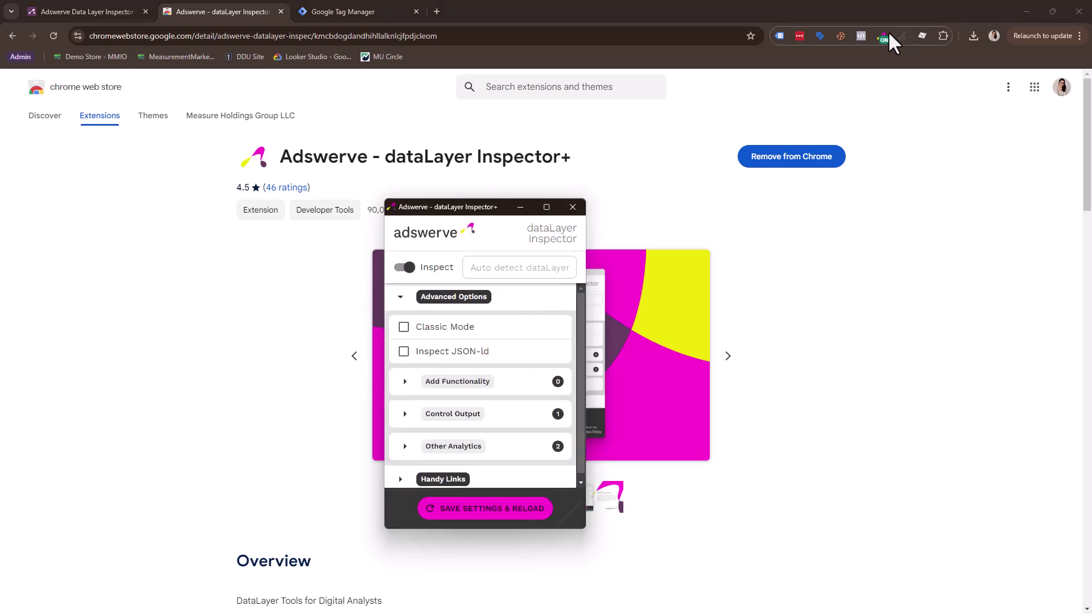
pyautogui.click(407, 269)
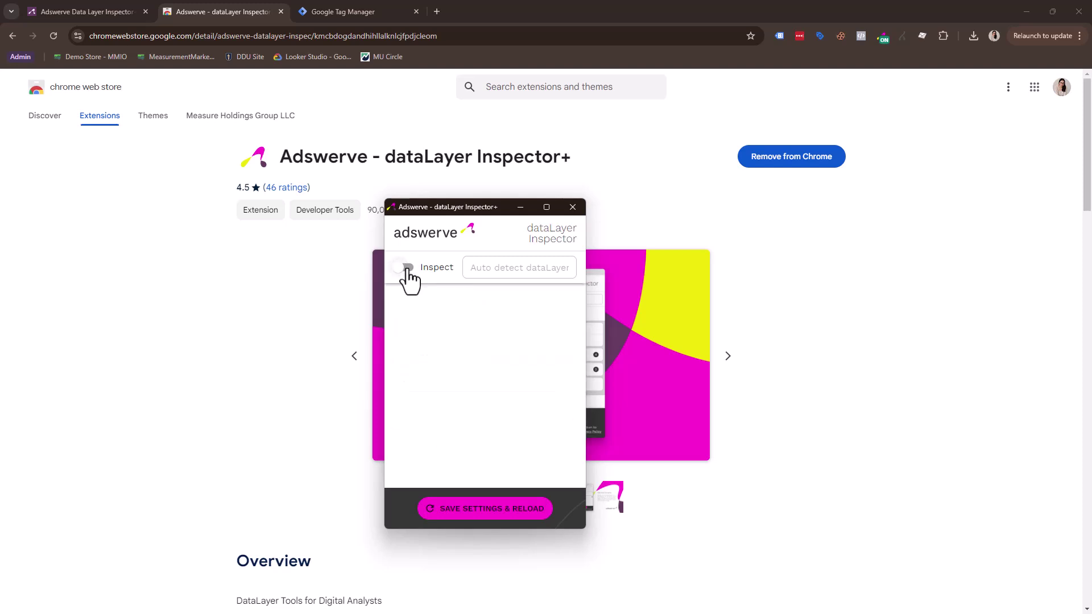
pyautogui.click(481, 510)
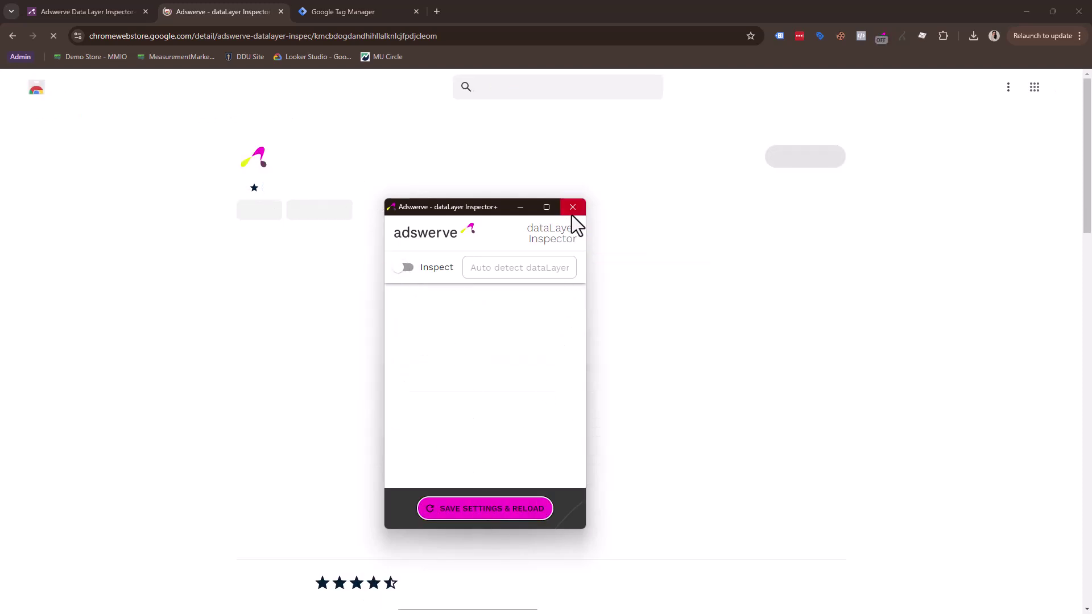
pyautogui.click(572, 209)
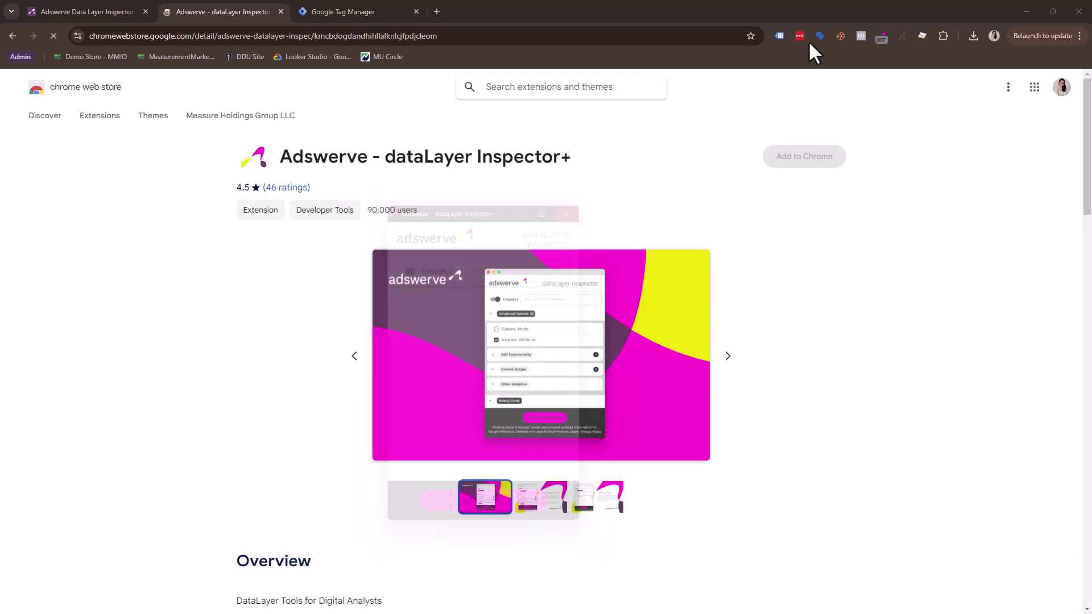
pyautogui.click(885, 39)
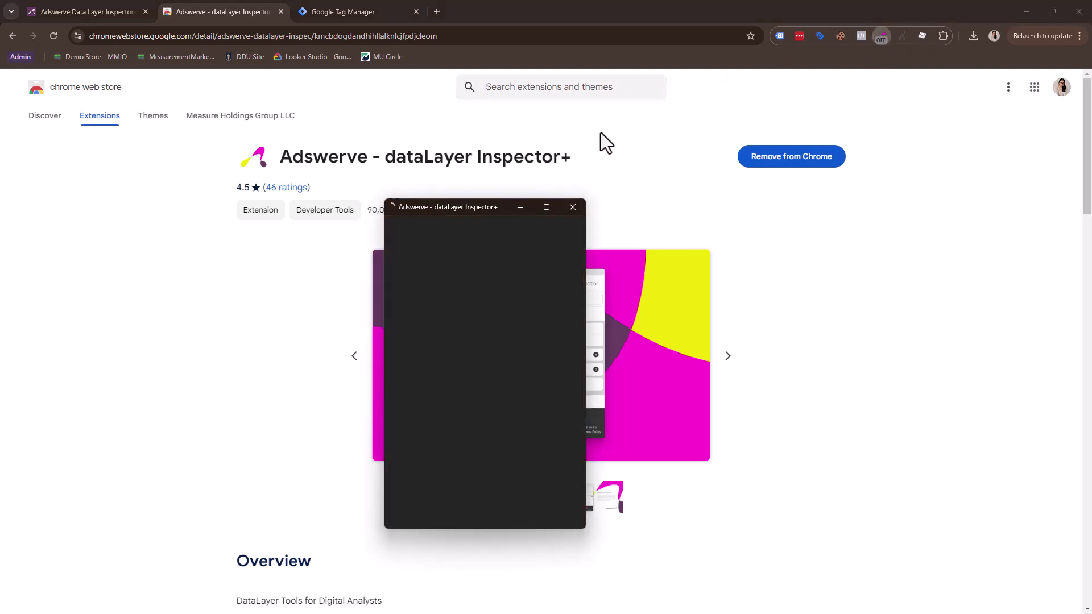
pyautogui.click(404, 268)
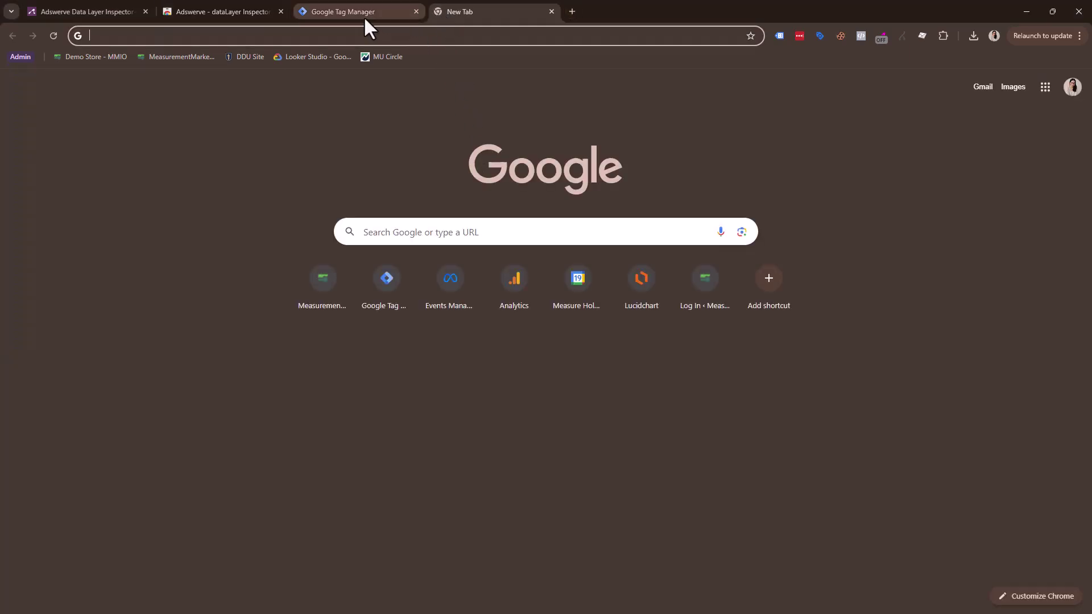
# Go from the workspace Overview to the Tags list in Tag Manager and scroll through the tags.
pyautogui.click(363, 14)
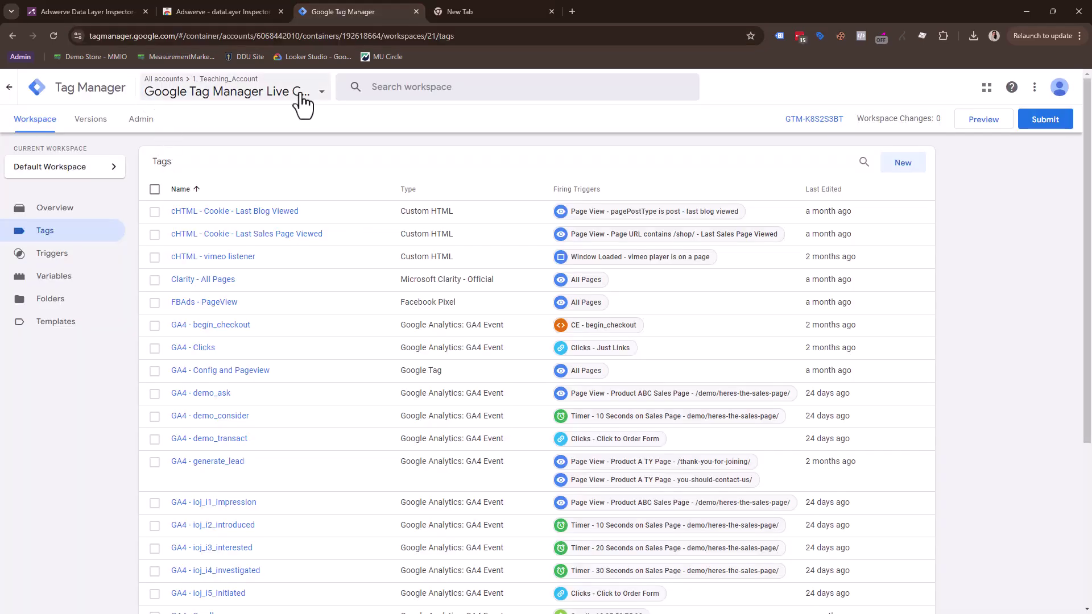
pyautogui.click(86, 210)
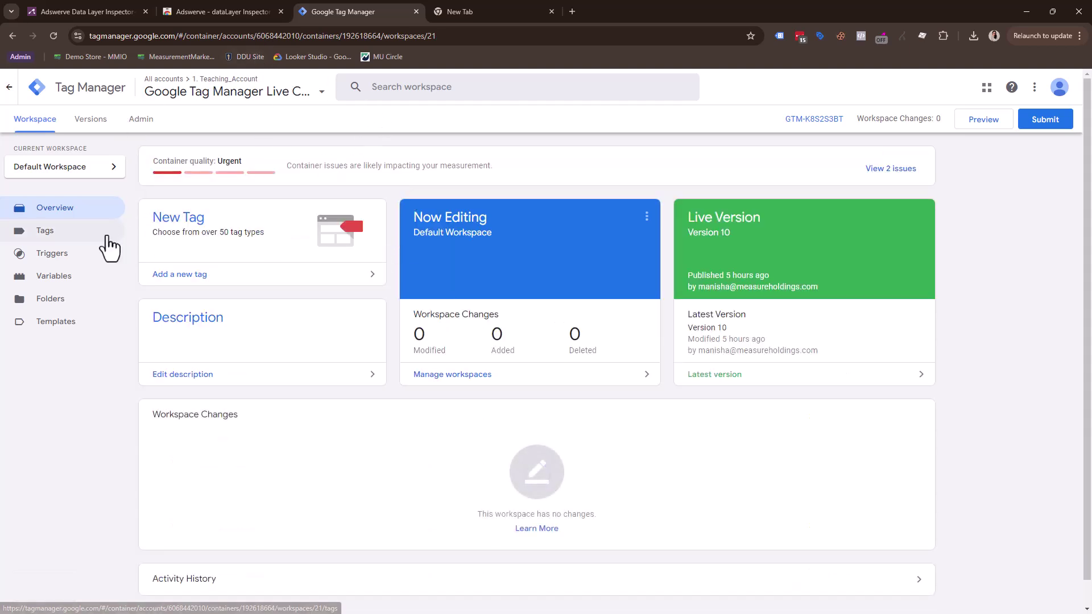
pyautogui.click(108, 236)
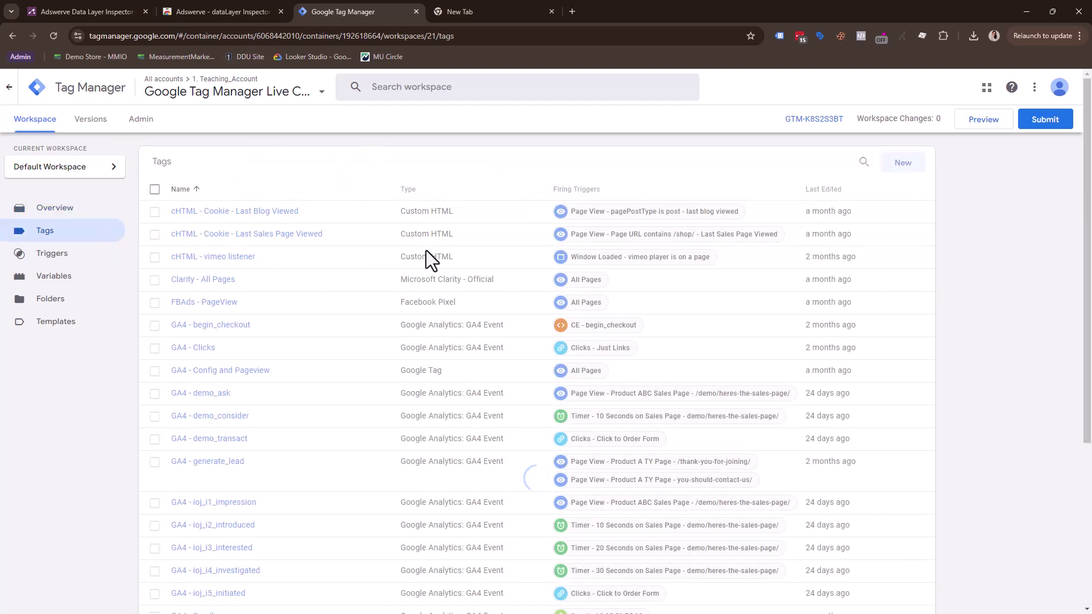
pyautogui.scroll(-5, 426, 261)
pyautogui.scroll(5, 369, 210)
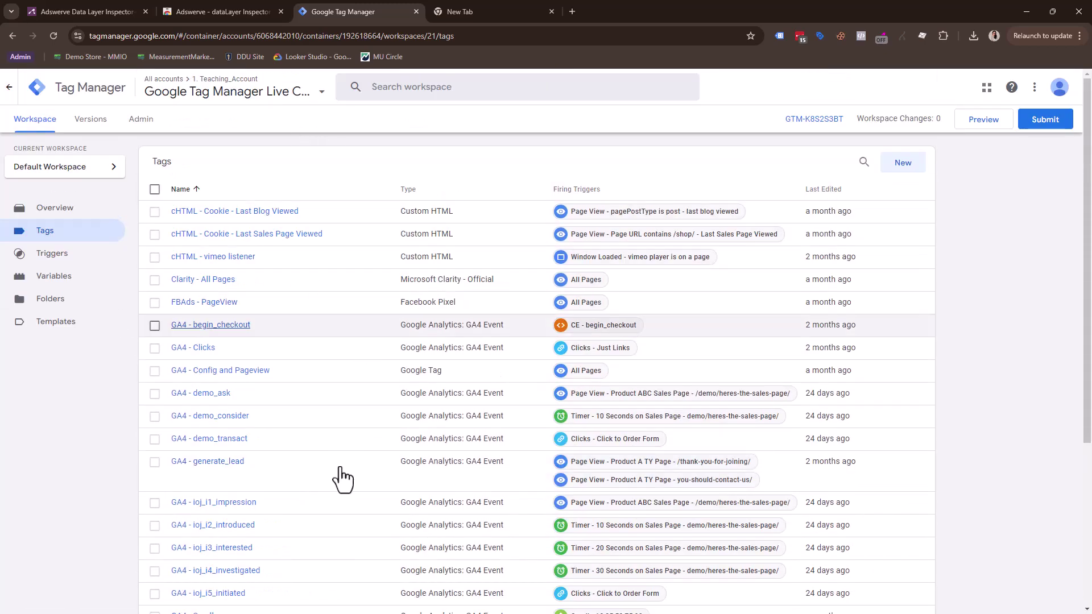
pyautogui.scroll(-5, 347, 569)
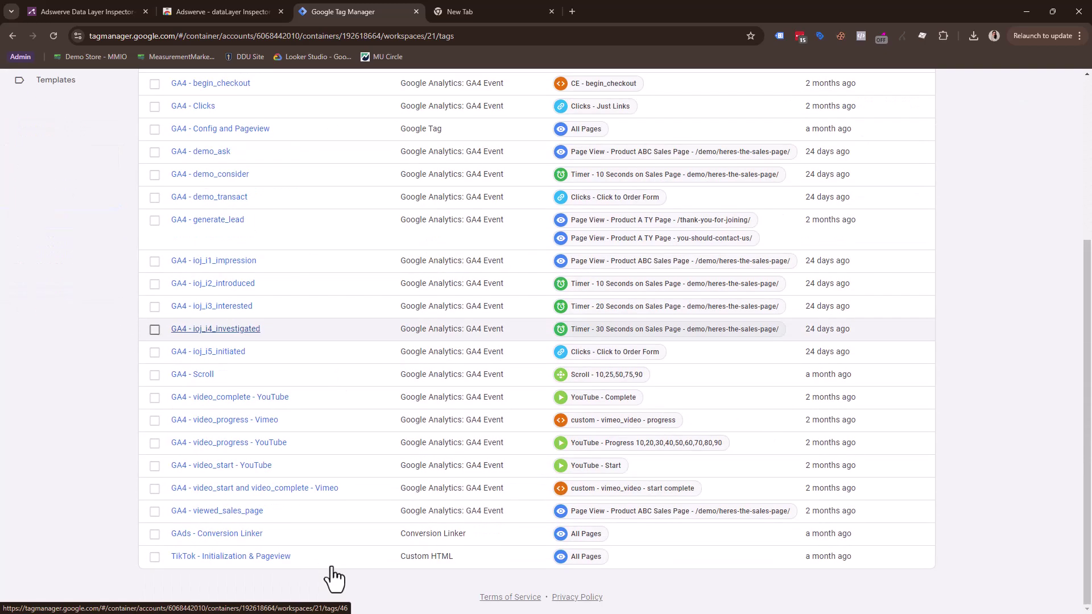
pyautogui.click(498, 9)
pyautogui.click(363, 4)
# Load MeasurementMarketing.io with test UTM parameters in the new tab.
pyautogui.click(455, 3)
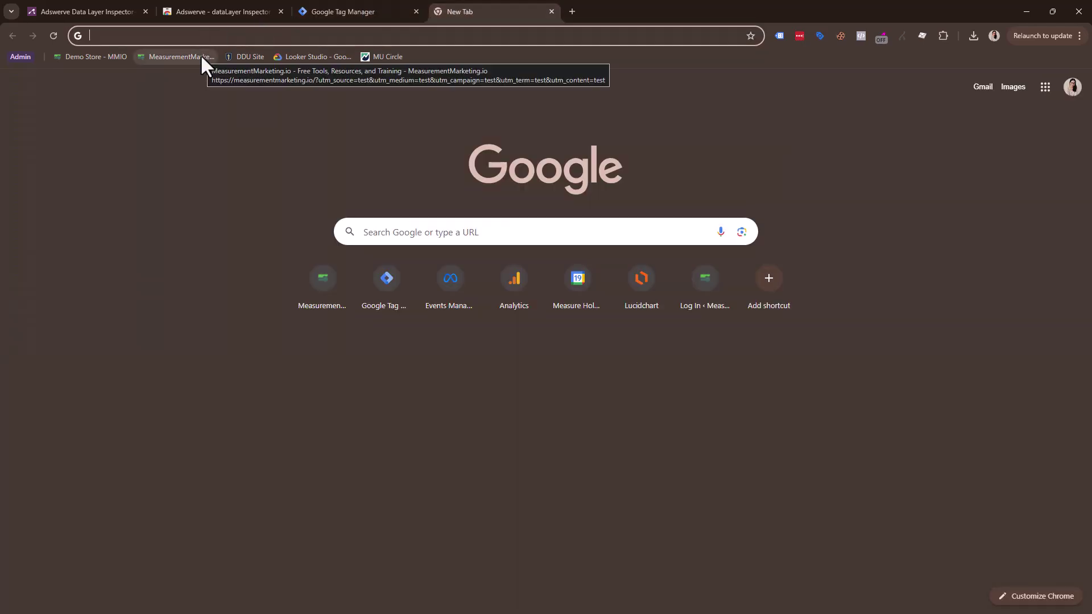
pyautogui.write('measurementmarketing.io/?utm_source=test&utm_medium=test&utm_campaign=test&utm_term=test&utm_content=test')
pyautogui.press('Return')
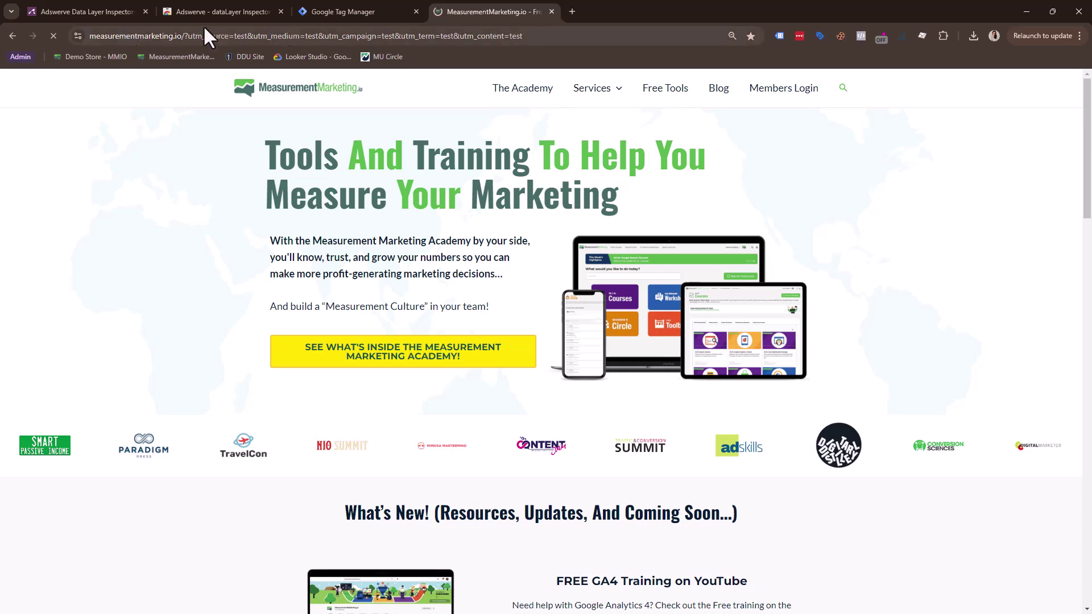
# In the inspector options, turn on inspection and enable Insert GTM Container under Add Functionality.
pyautogui.click(886, 36)
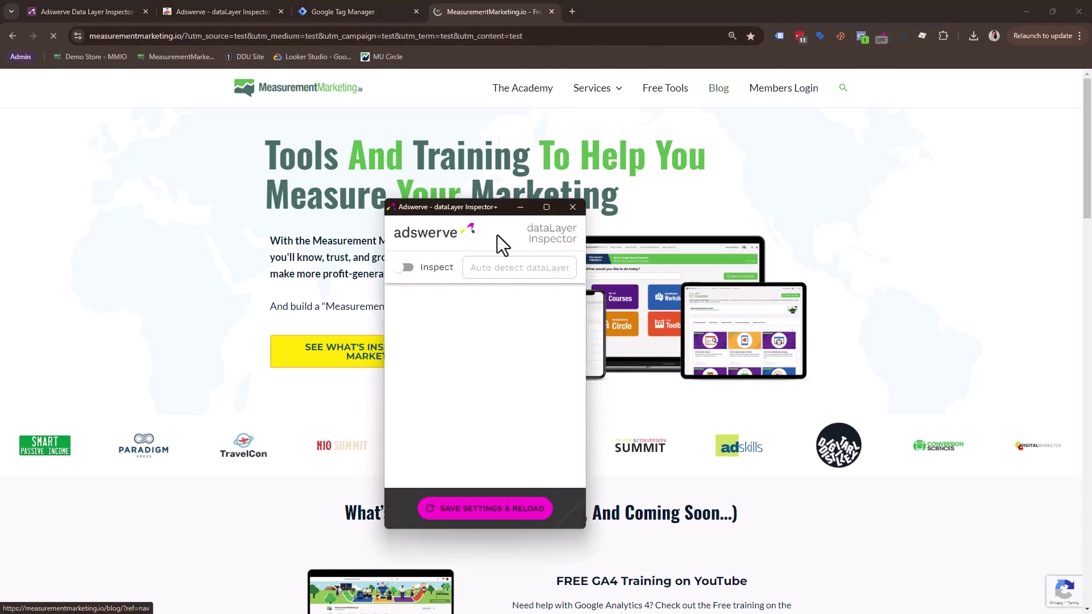
pyautogui.click(405, 271)
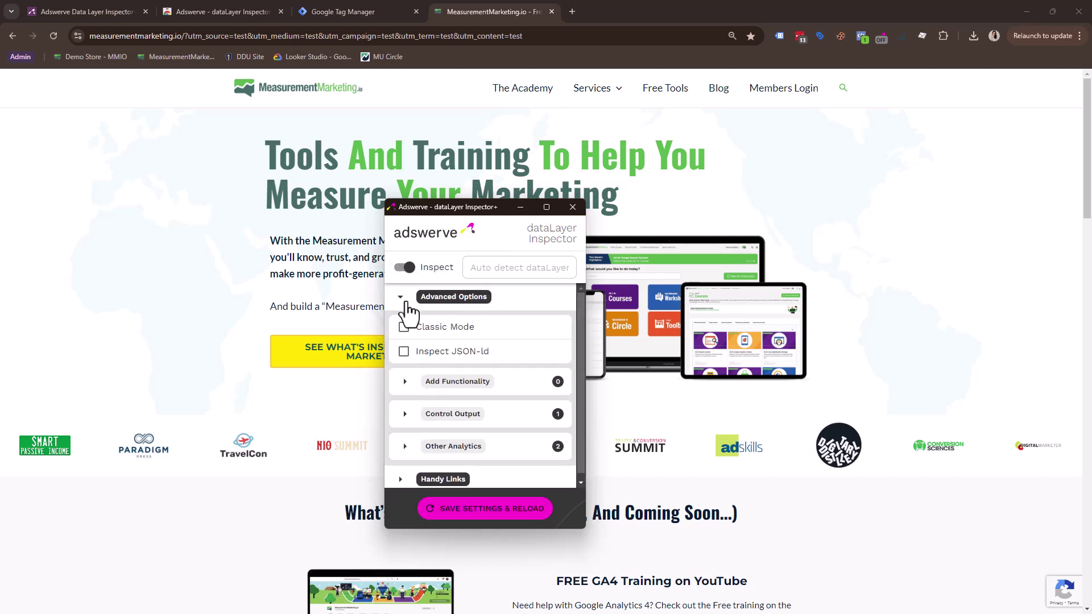
pyautogui.click(407, 382)
pyautogui.scroll(-2, 441, 352)
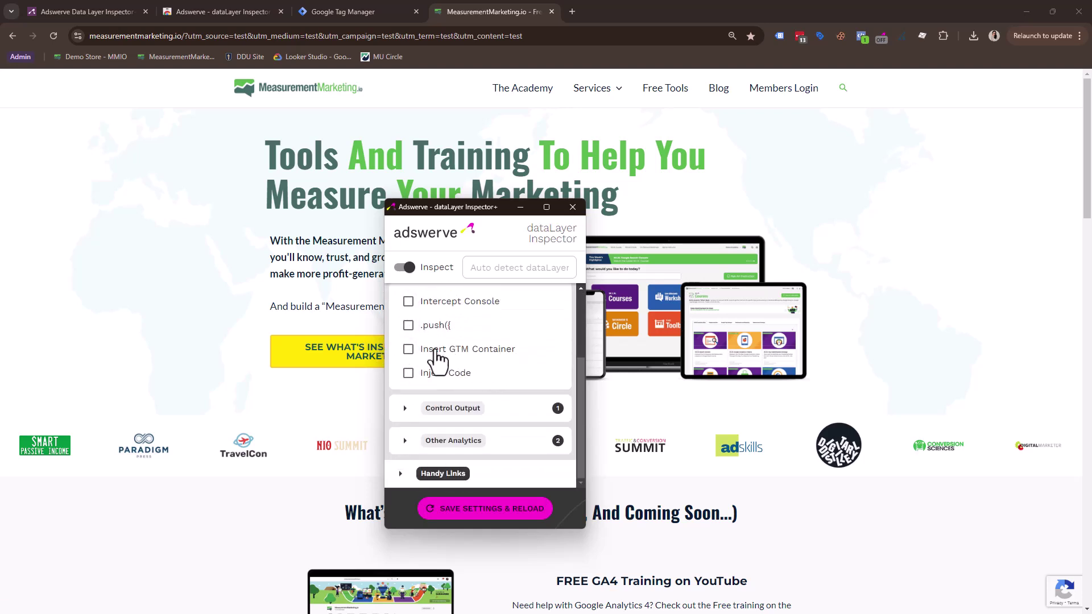
pyautogui.click(408, 349)
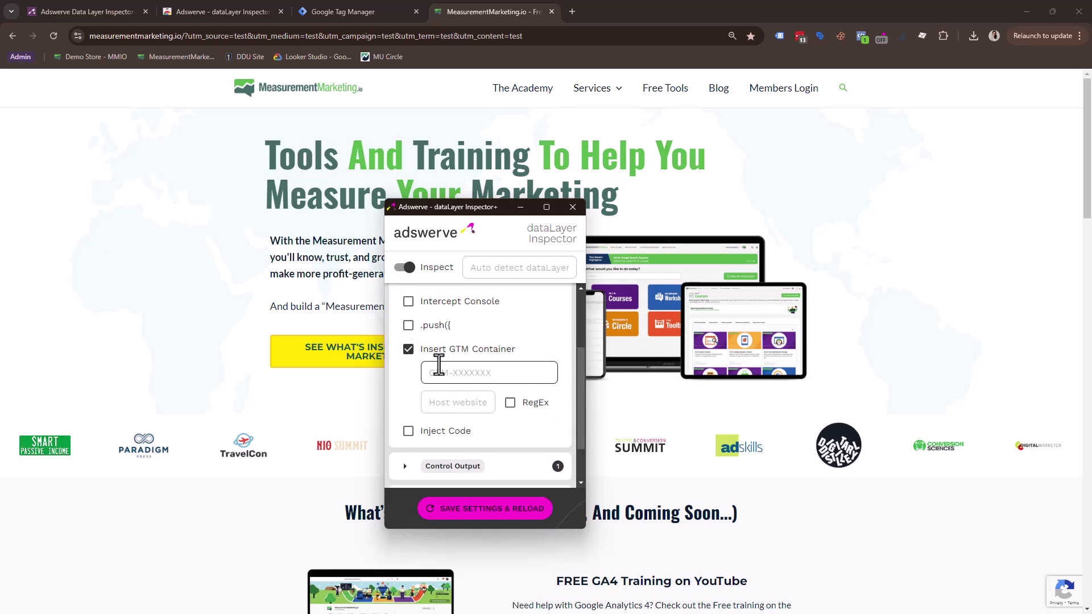
pyautogui.click(327, 10)
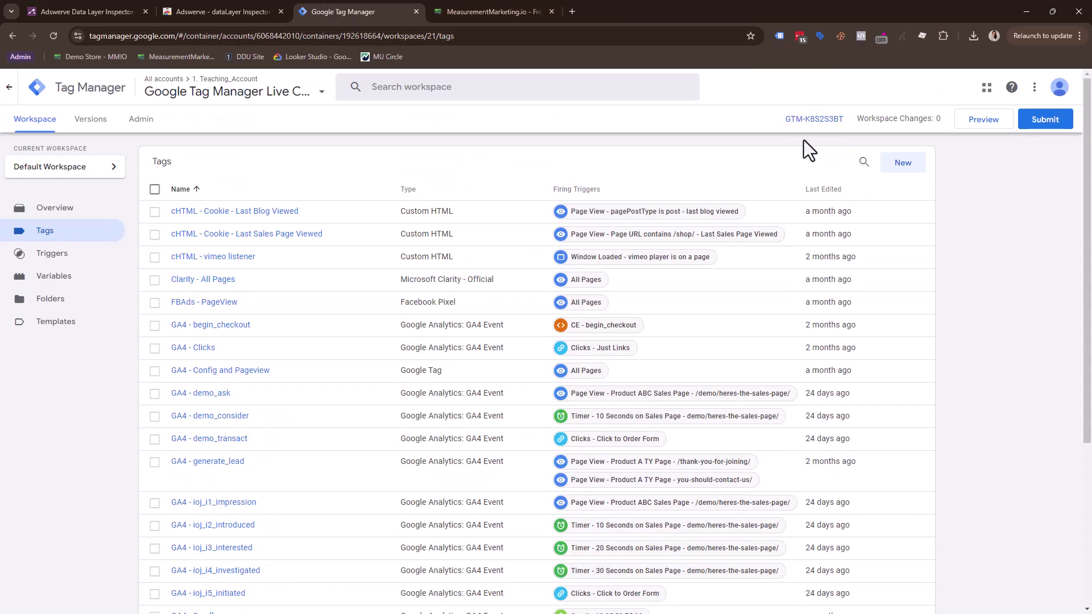
# Select container ID GTM-K8S2S3BT in Tag Manager's install snippet and return to the site.
pyautogui.click(819, 121)
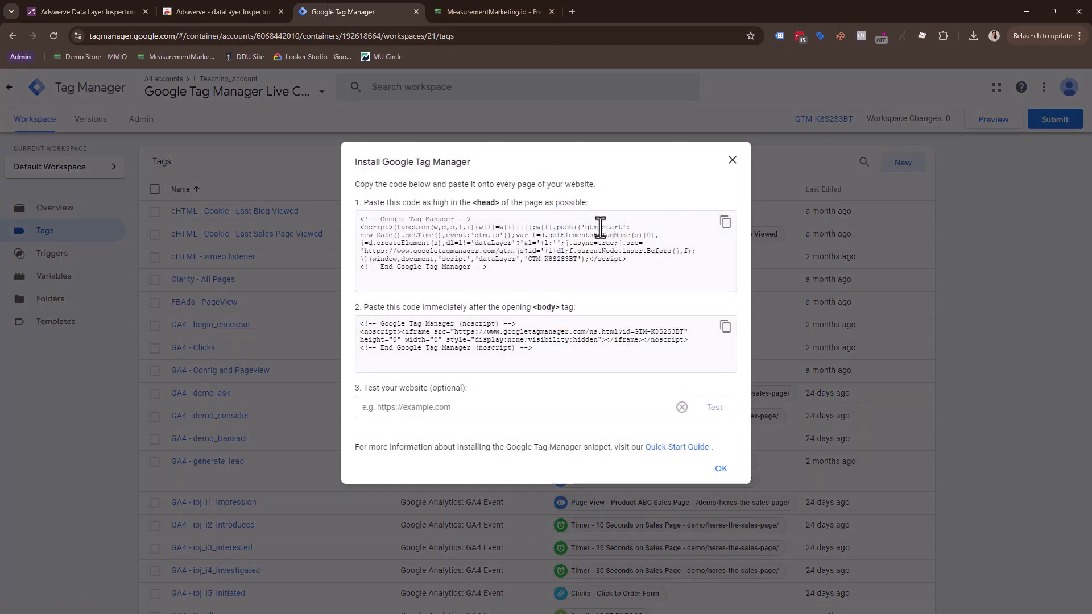
pyautogui.moveTo(528, 259); pyautogui.dragTo(578, 262)
pyautogui.hotkey('ctrl', 'c')
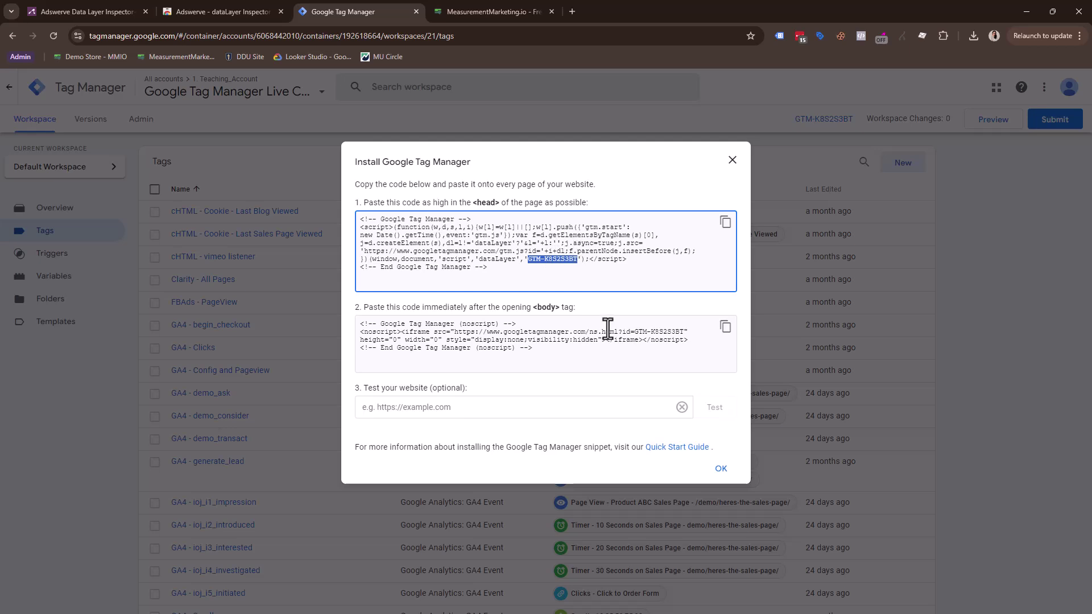
pyautogui.click(516, 12)
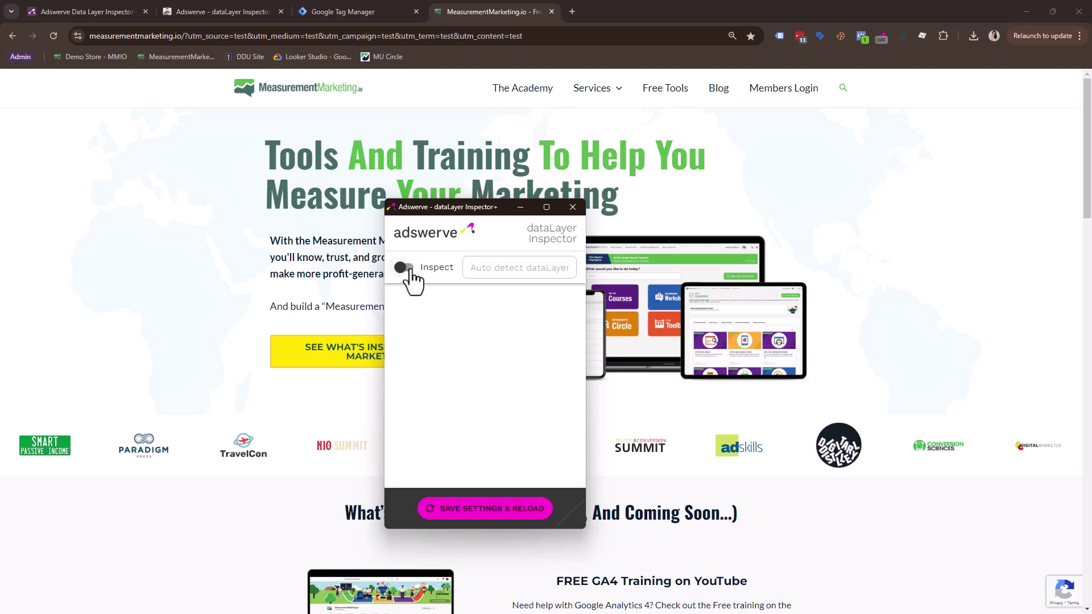
# Enable inspection and Insert GTM Container with ID GTM-K8S2S3BT, then save settings and reload.
pyautogui.click(413, 272)
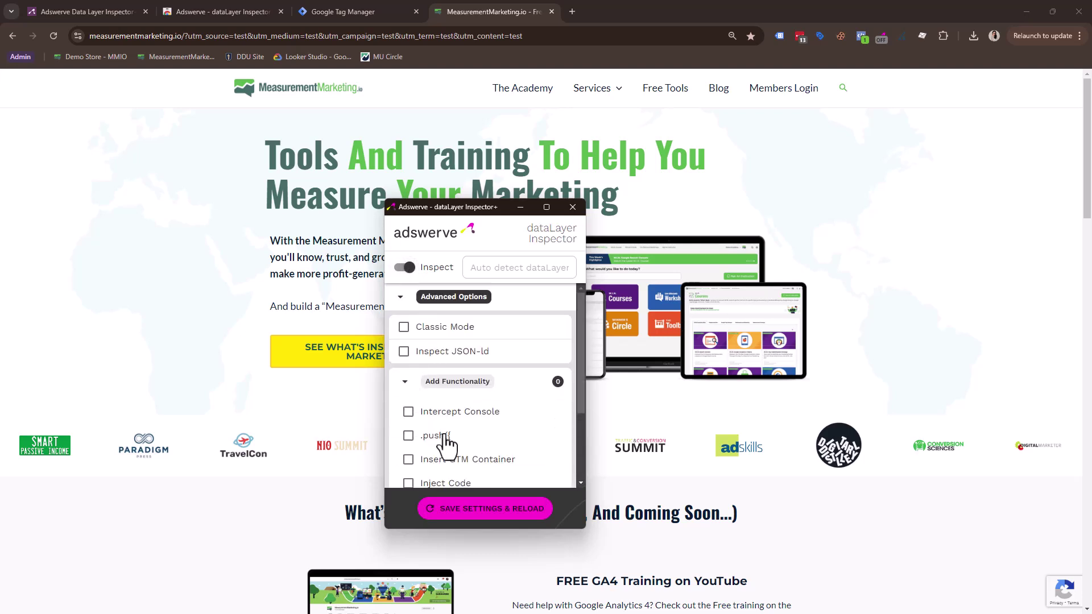
pyautogui.scroll(-2, 438, 432)
pyautogui.click(408, 349)
pyautogui.click(471, 379)
pyautogui.hotkey('ctrl', 'v')
pyautogui.click(484, 514)
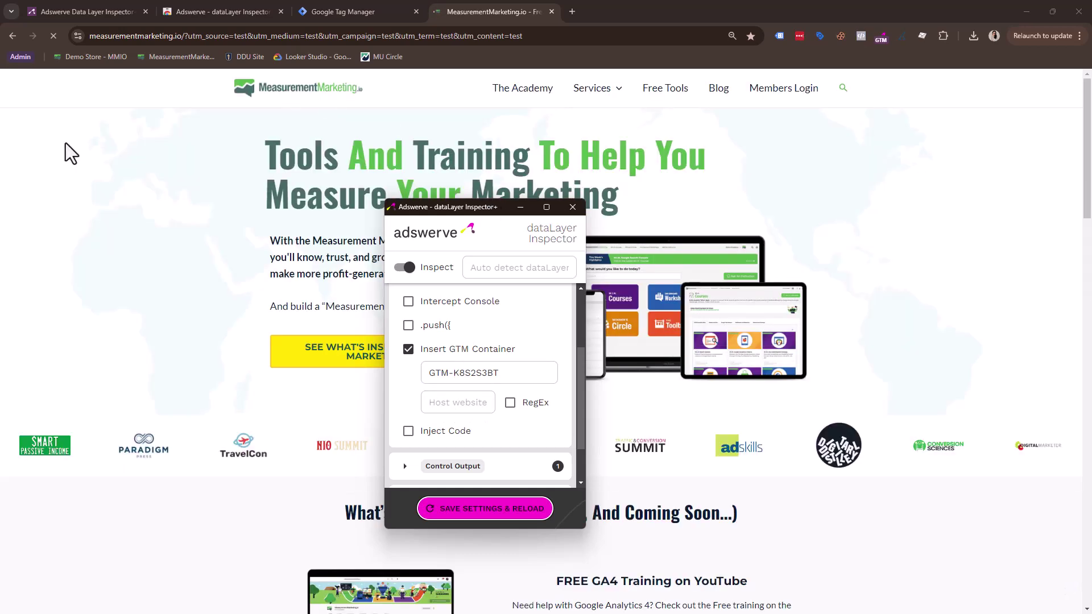
# Move the inspector aside and select the domain measurementmarketing.io in the address bar.
pyautogui.moveTo(487, 207); pyautogui.dragTo(0, 210)
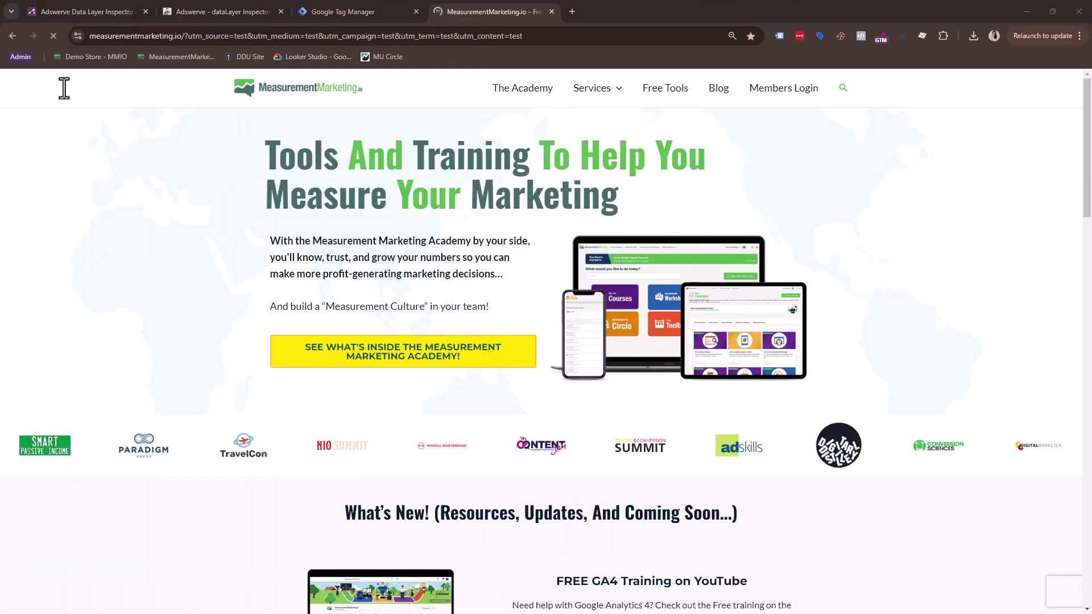
pyautogui.click(189, 36)
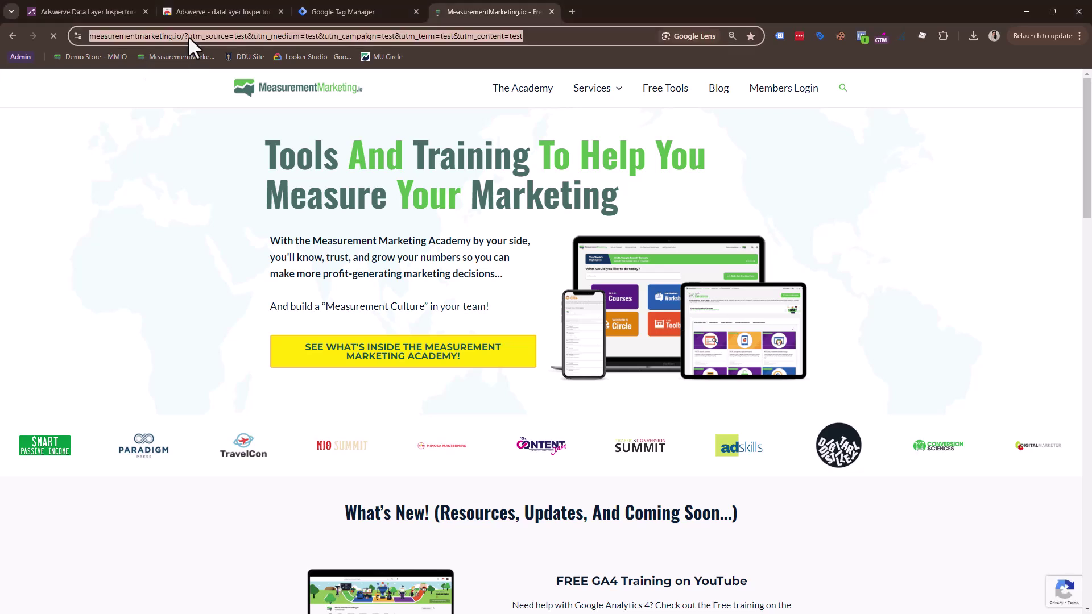
pyautogui.click(188, 36)
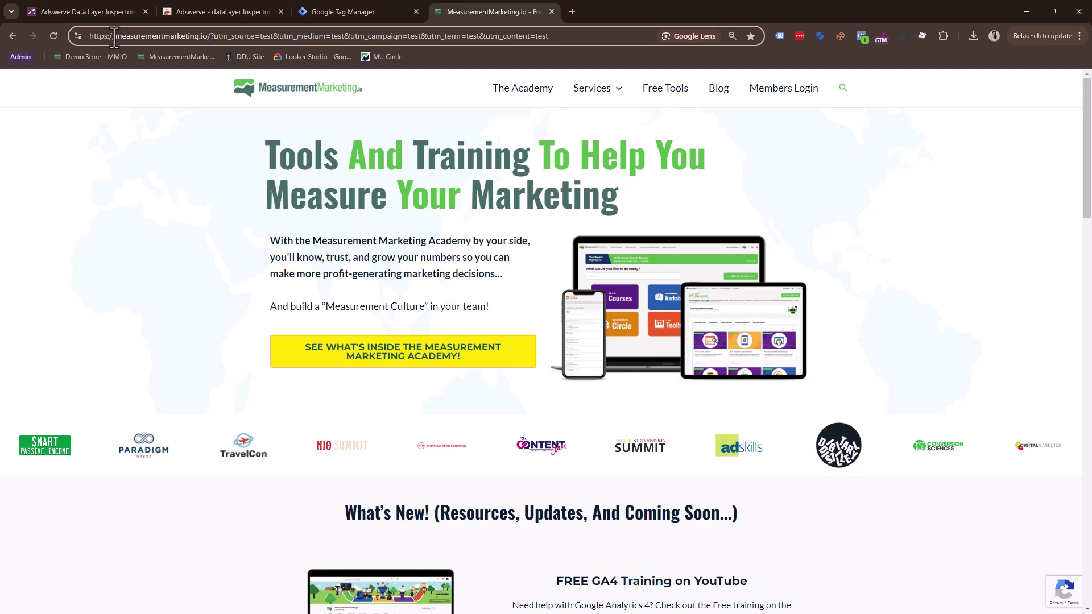
pyautogui.moveTo(116, 37); pyautogui.dragTo(207, 38)
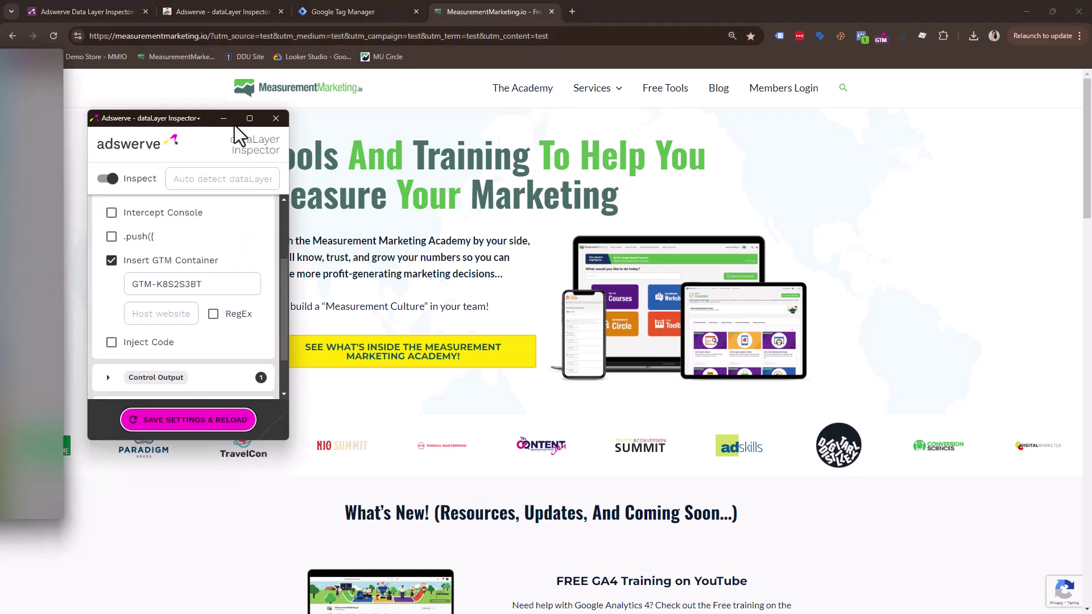
# Set measurementmarketing.io as the host website for the inserted container, then save and reload.
pyautogui.moveTo(254, 128); pyautogui.dragTo(424, 139)
pyautogui.click(298, 322)
pyautogui.hotkey('ctrl', 'v')
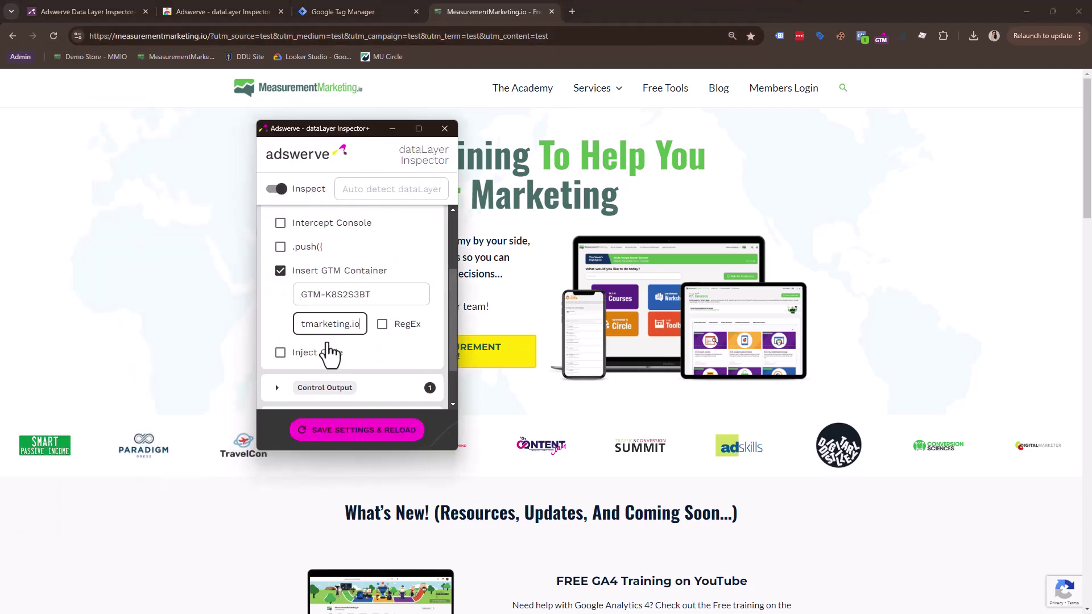
pyautogui.moveTo(312, 321); pyautogui.dragTo(268, 322)
pyautogui.click(343, 431)
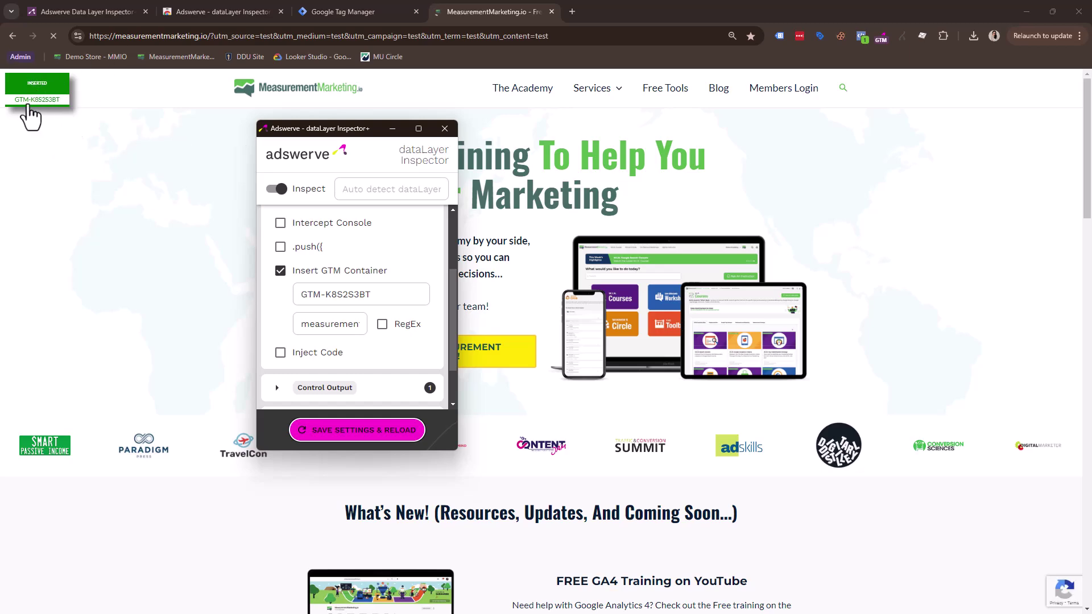
pyautogui.click(364, 9)
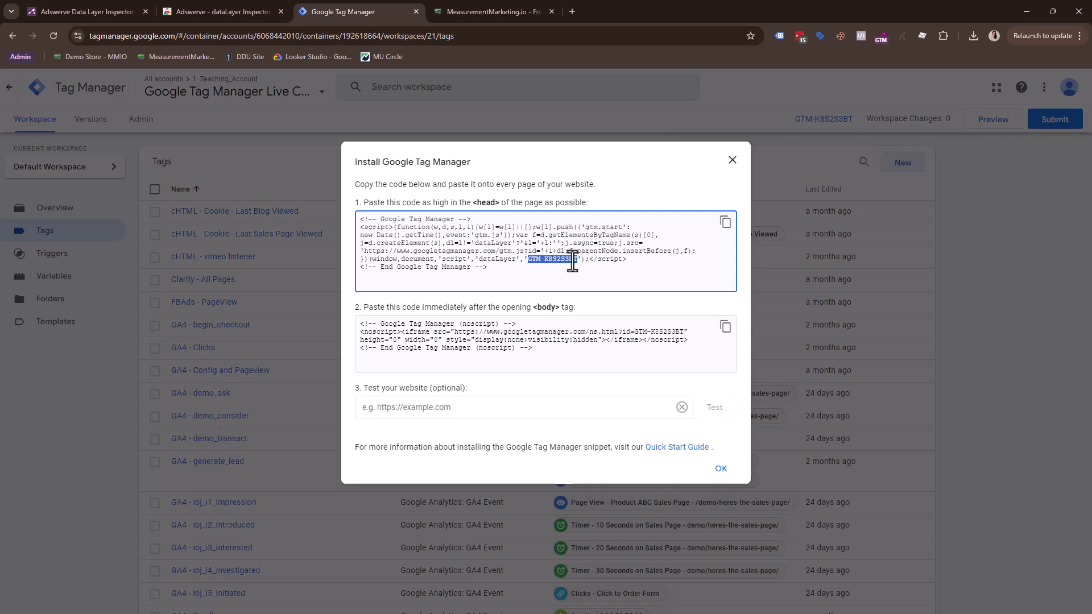
# Close the inspector window and the site tab, then dismiss the Install Google Tag Manager dialog.
pyautogui.click(479, 5)
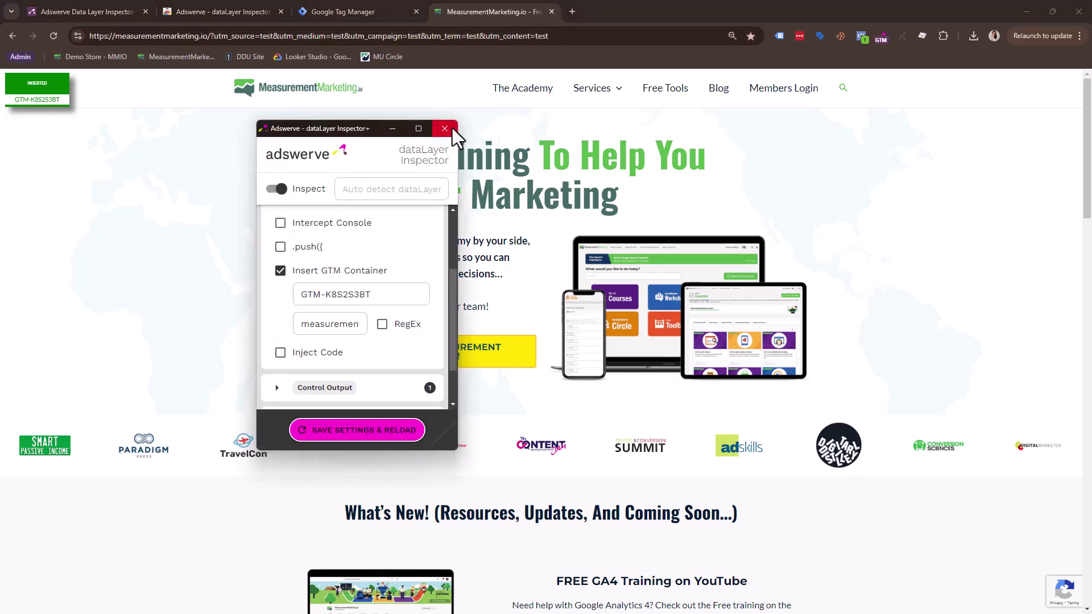
pyautogui.click(452, 128)
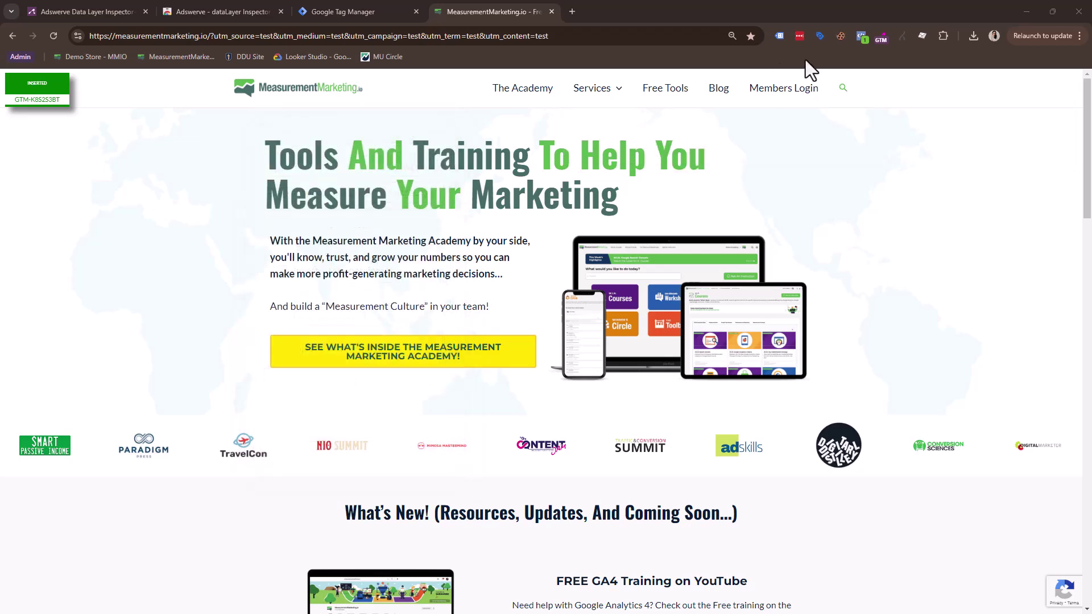
pyautogui.click(557, 11)
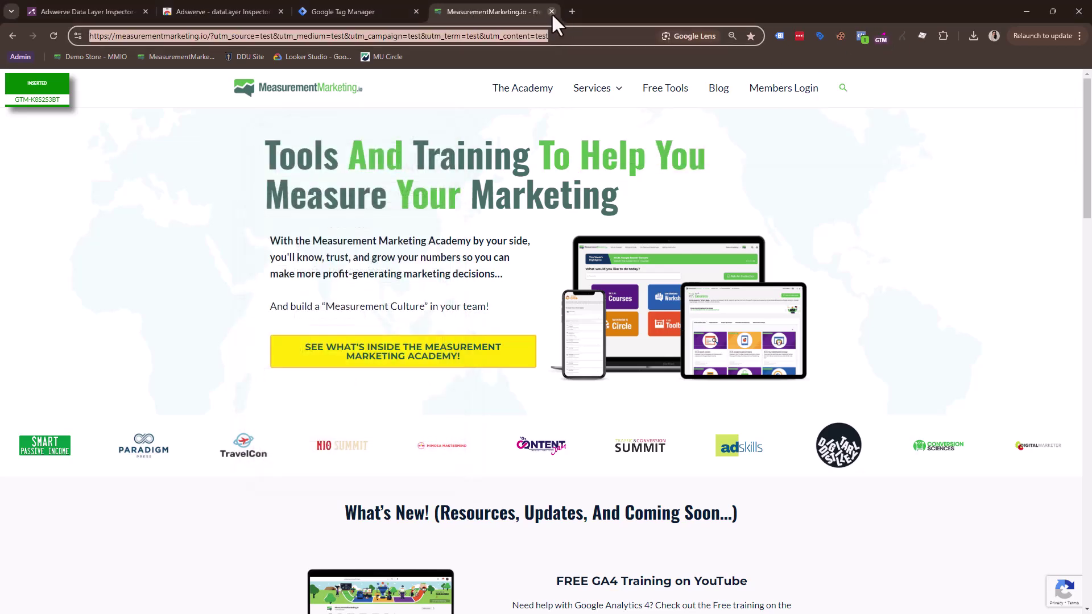
pyautogui.click(551, 12)
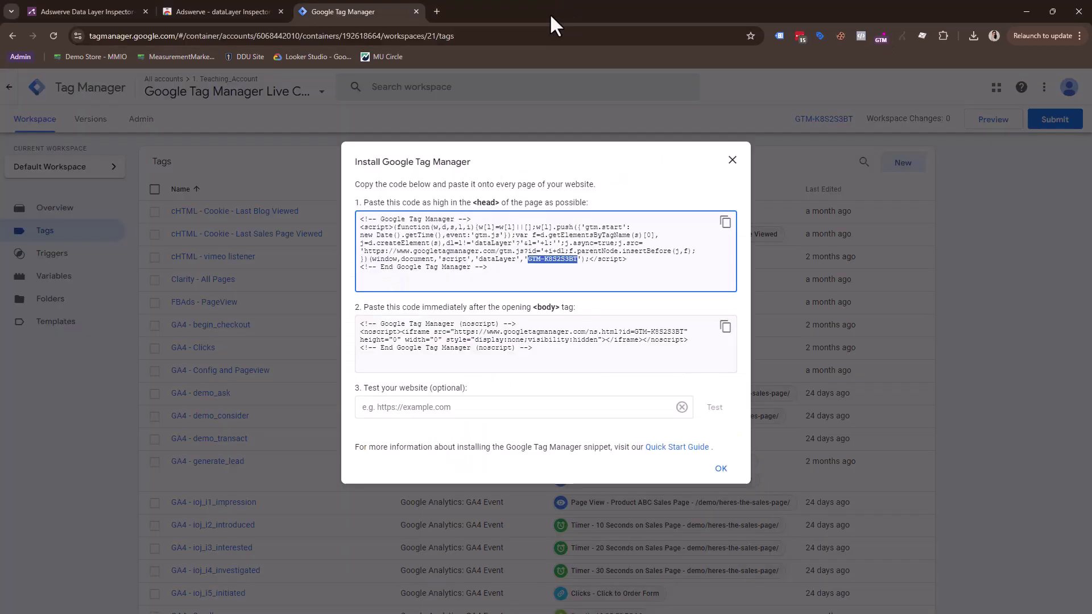
pyautogui.click(733, 161)
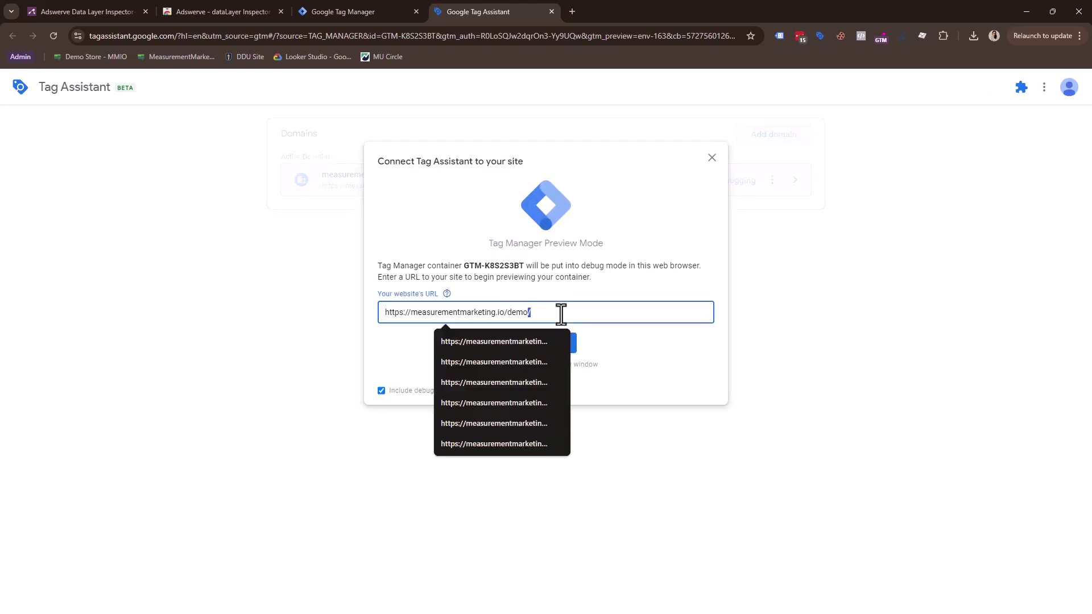
# Connect preview mode to the measurementmarketing.io URL with its UTM test parameters.
pyautogui.write('?utm_source=test&utm_medium=test&utm_campaign=test&utm_term=test&utm_content=test')
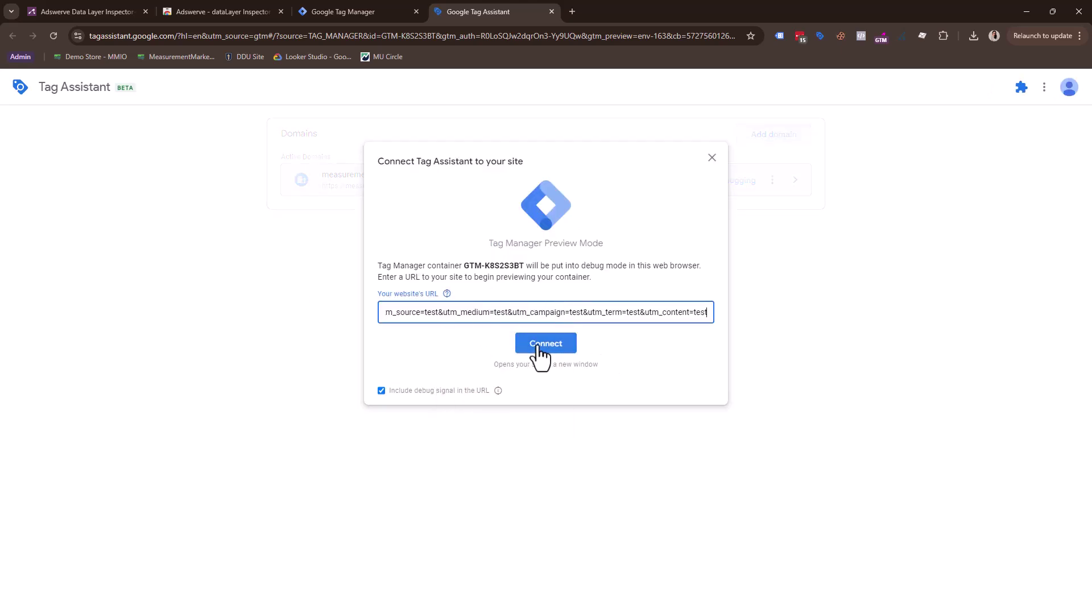
pyautogui.click(539, 344)
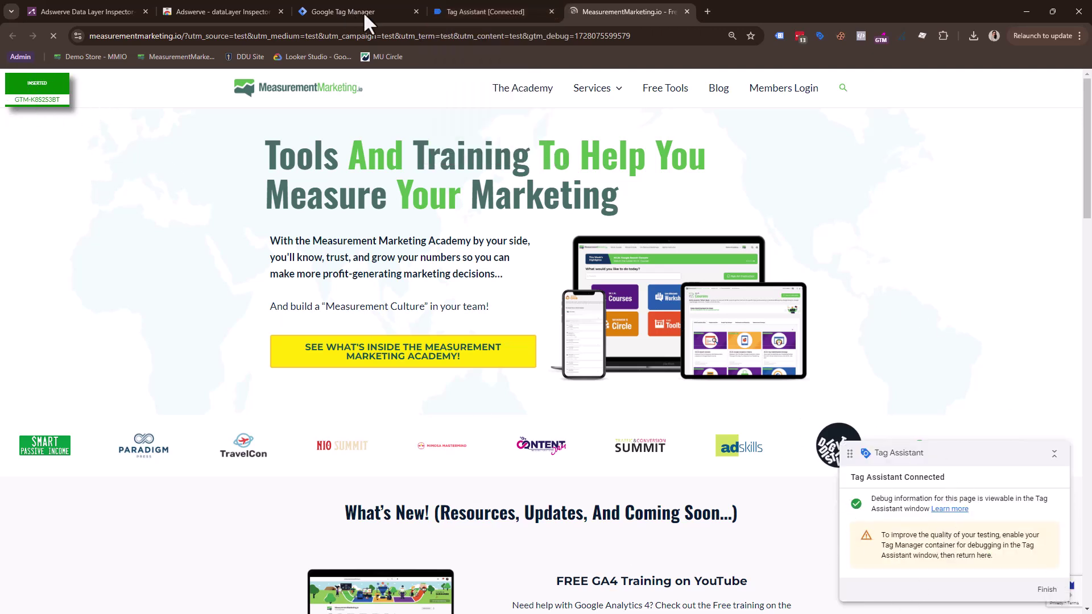
# Review the GA4 - Config and Pageview tag under Container Loaded, then return to the site.
pyautogui.click(448, 15)
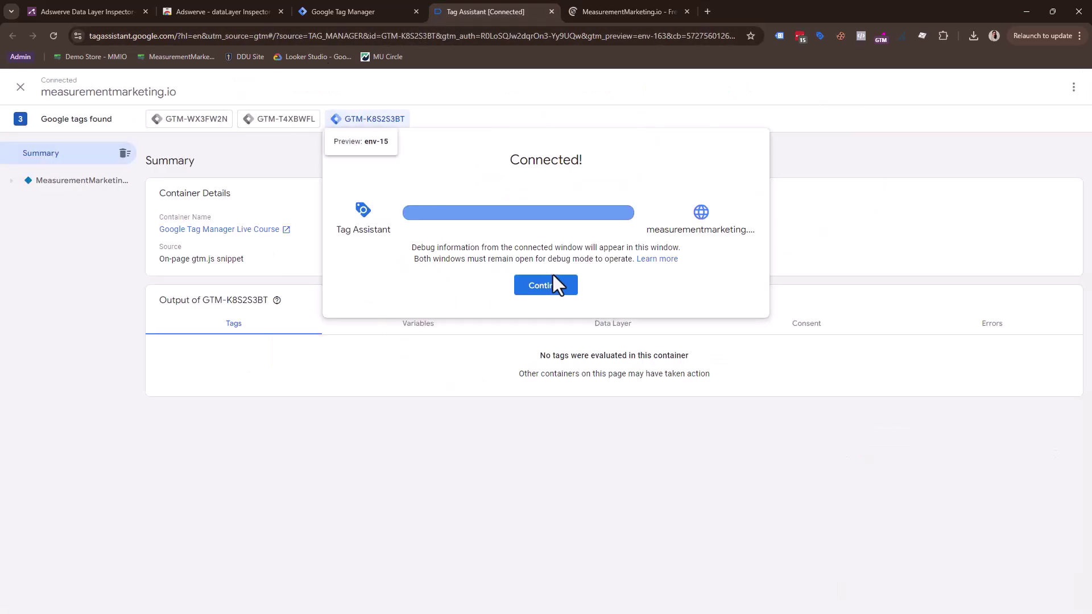
pyautogui.click(543, 287)
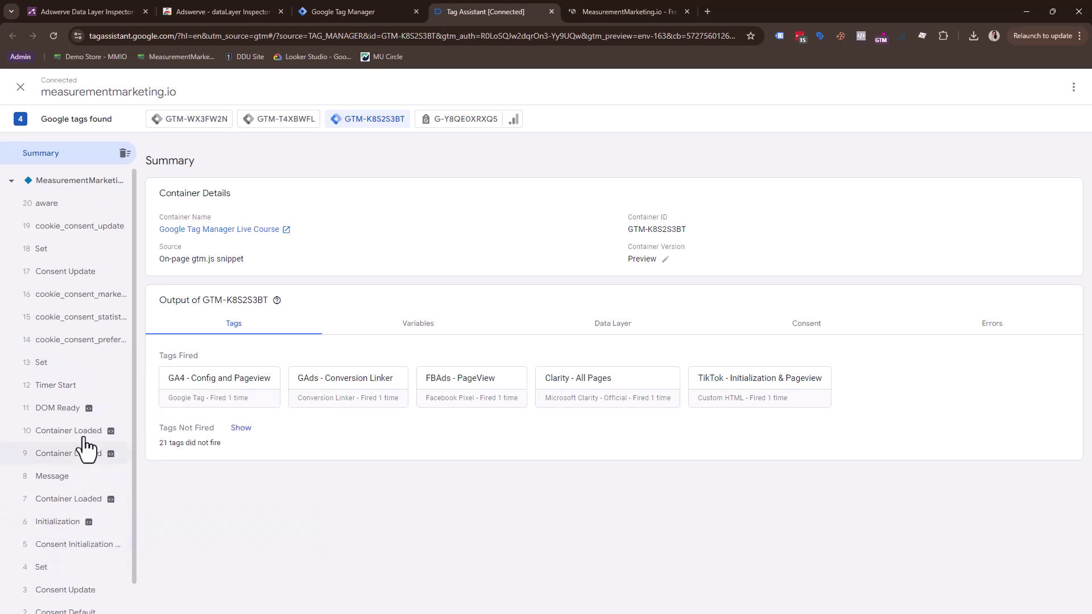
pyautogui.click(193, 387)
pyautogui.click(484, 312)
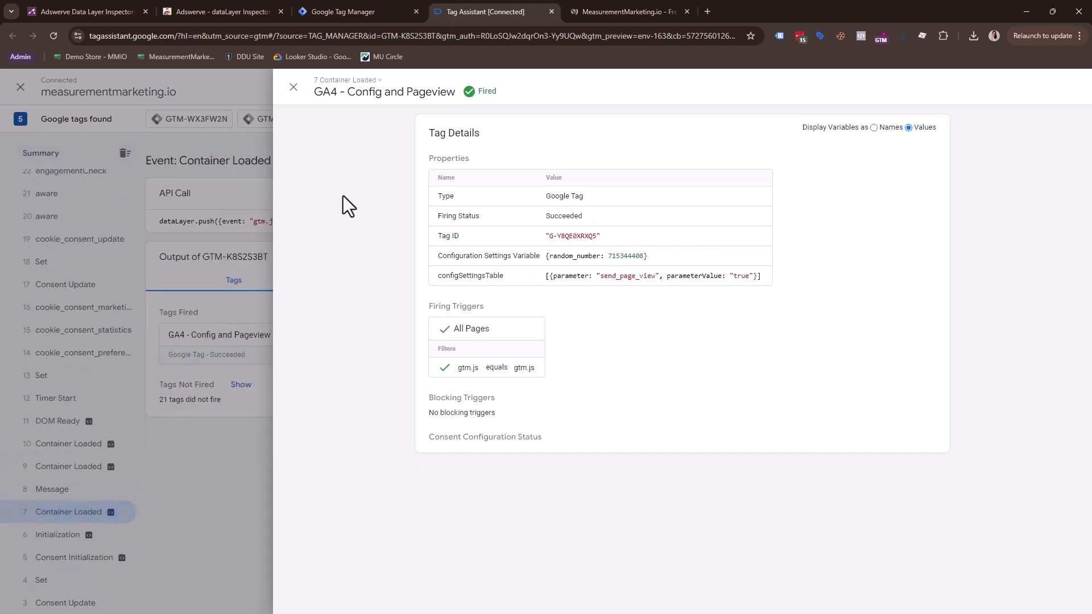
pyautogui.click(294, 86)
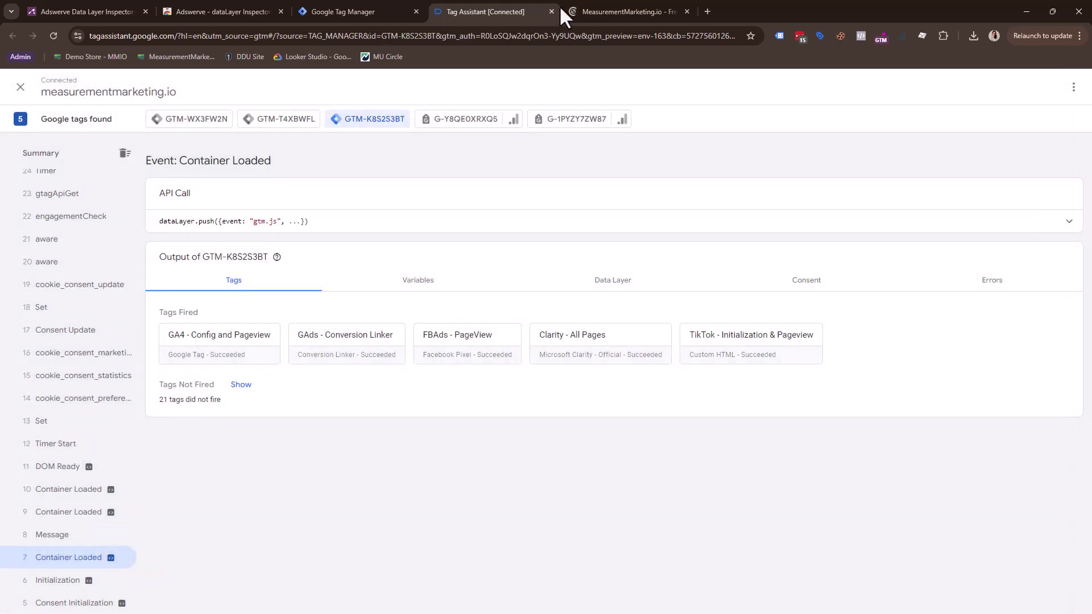
pyautogui.click(577, 5)
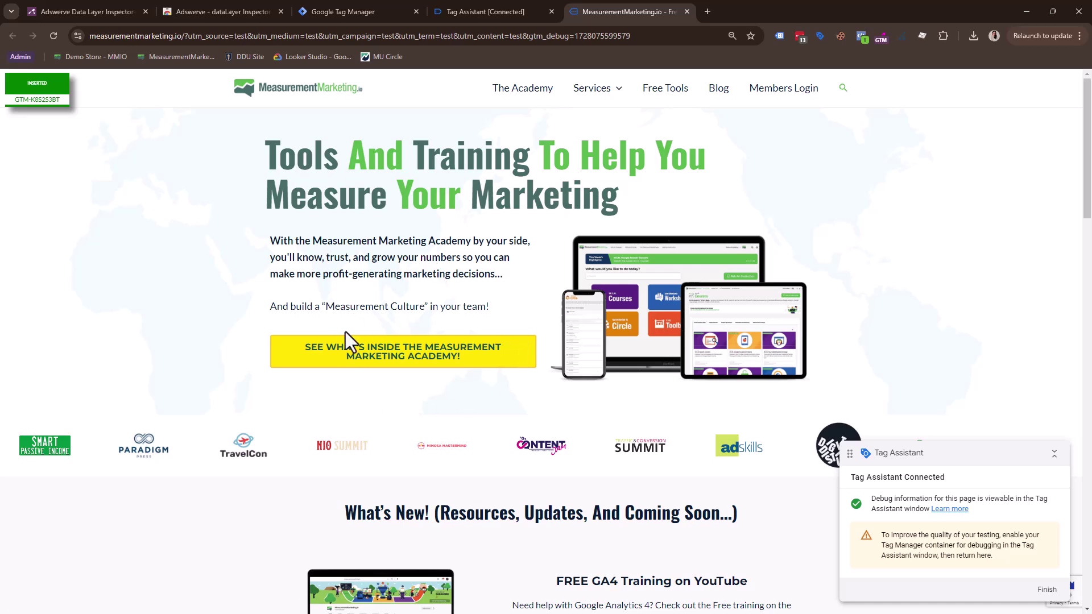
# Review the GA4 - Clicks tag's click event, link parameters and Clicks - Just Links trigger.
pyautogui.click(459, 9)
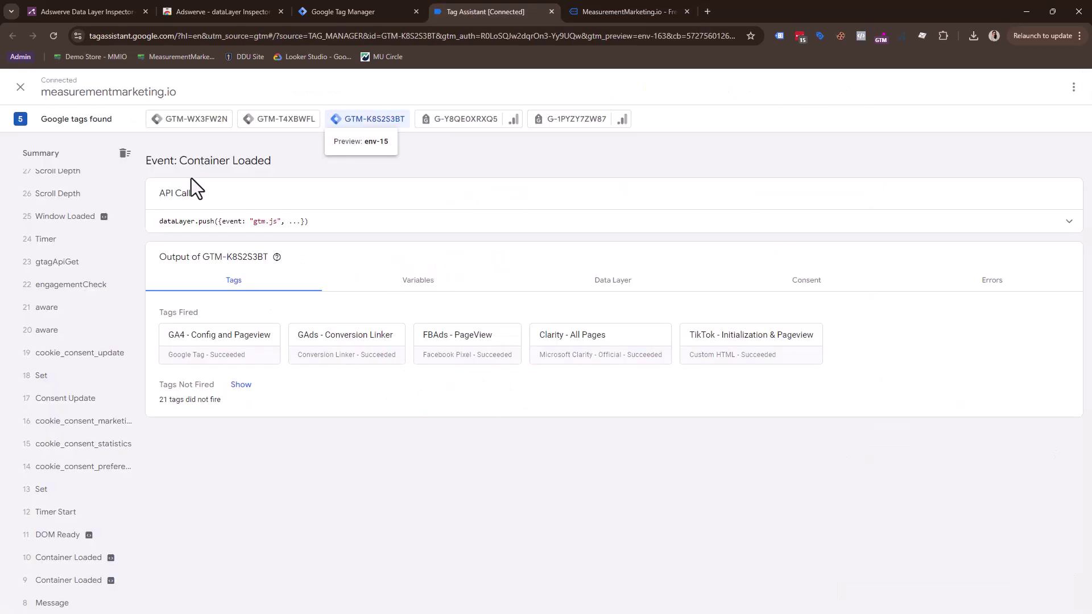
pyautogui.click(370, 14)
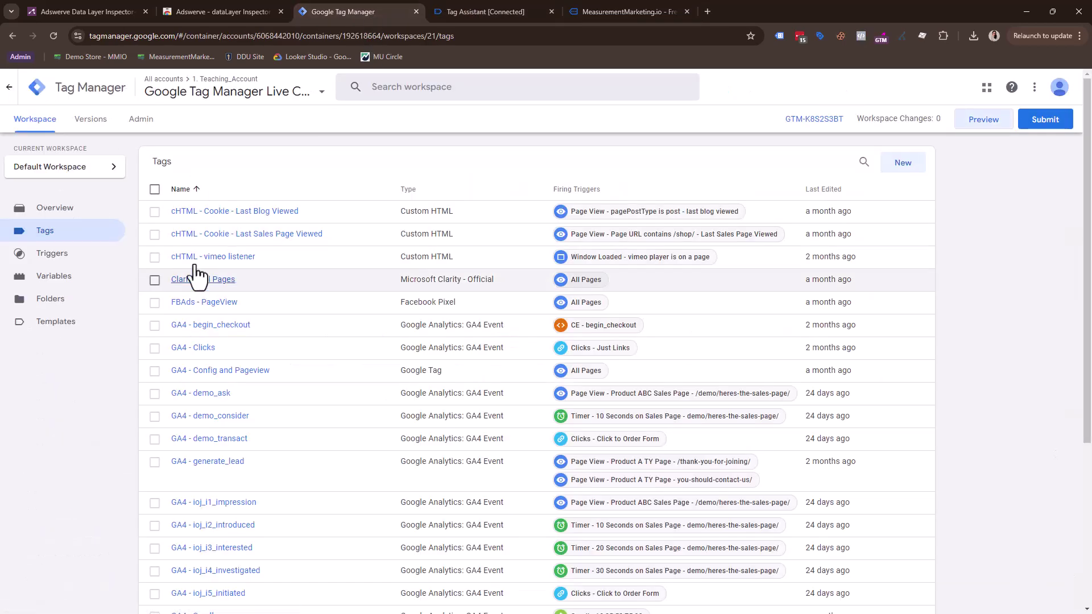
pyautogui.click(237, 350)
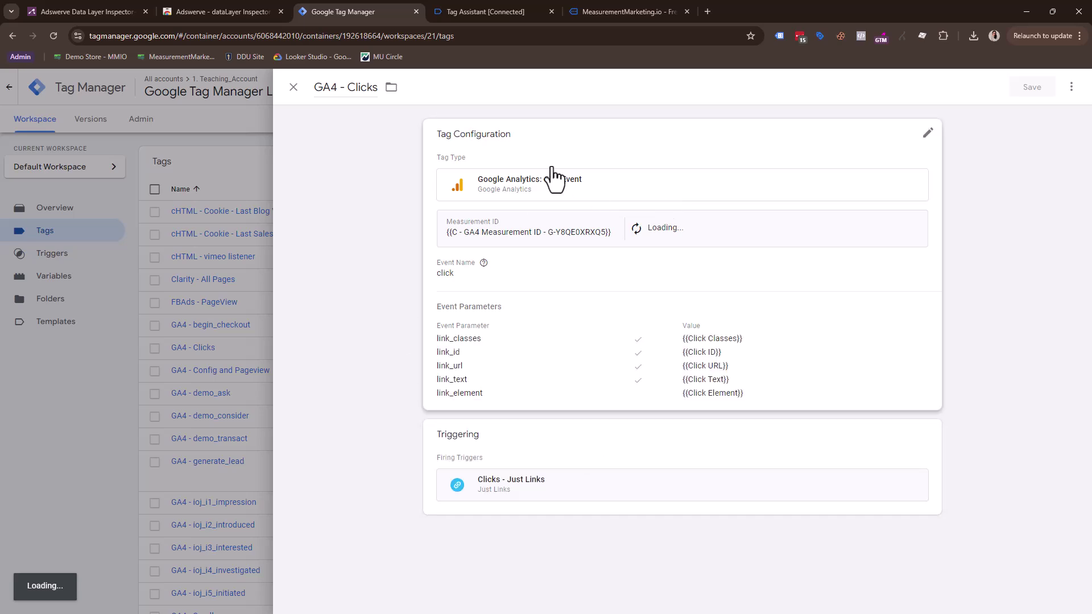
pyautogui.click(294, 87)
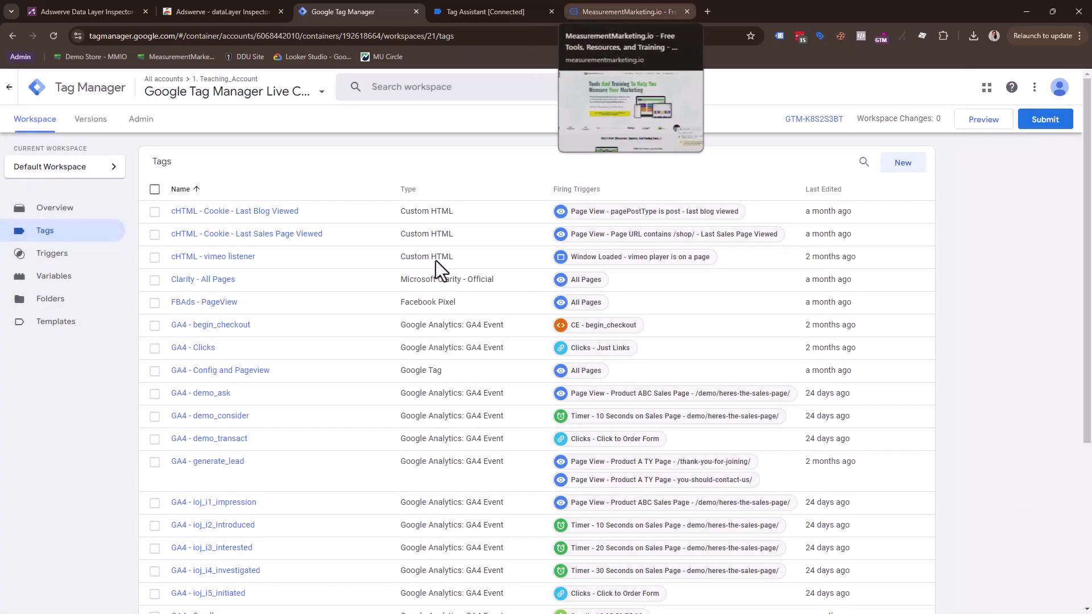
pyautogui.click(593, 9)
pyautogui.click(486, 12)
pyautogui.scroll(2, 131, 256)
# Click the academy button on the site, then open the fired GA4 - Clicks tag's details.
pyautogui.click(620, 11)
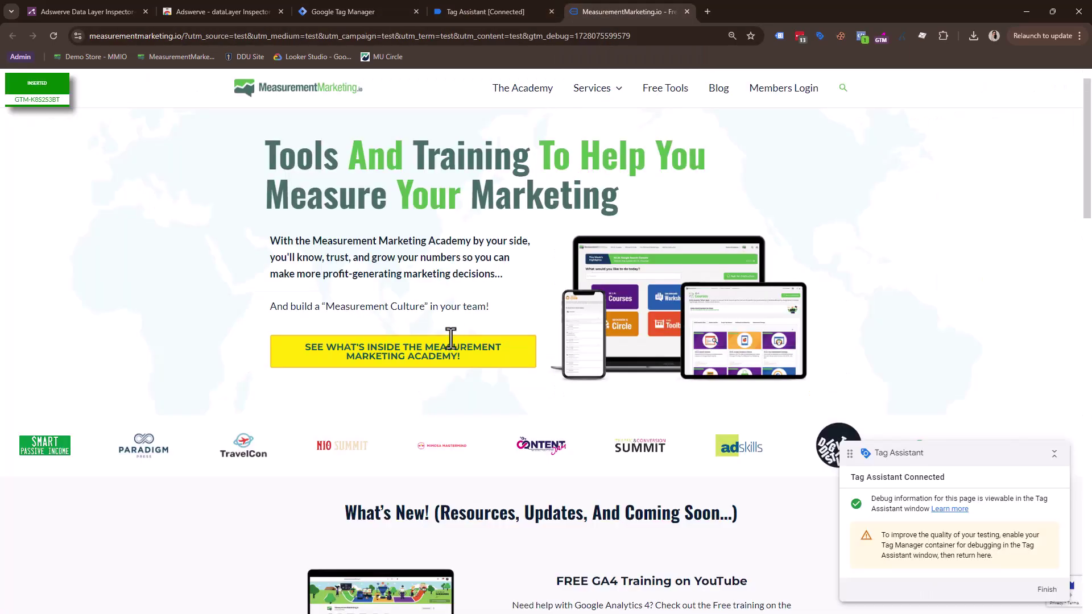
pyautogui.click(474, 15)
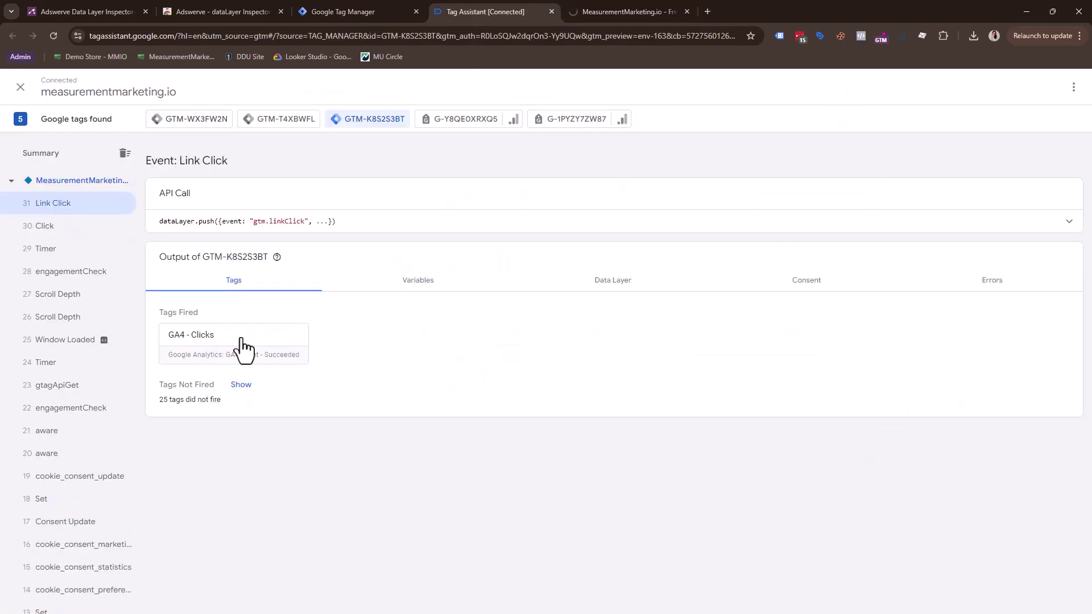
pyautogui.click(234, 344)
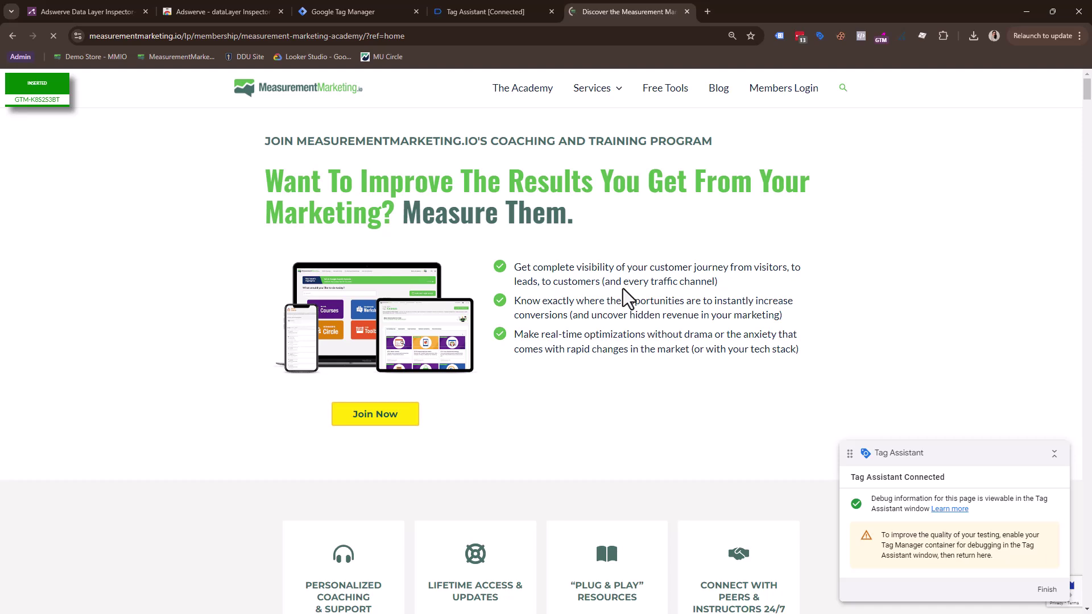
# Close the GA4 - Clicks tag details and scroll the website to trigger a scroll event.
pyautogui.click(504, 10)
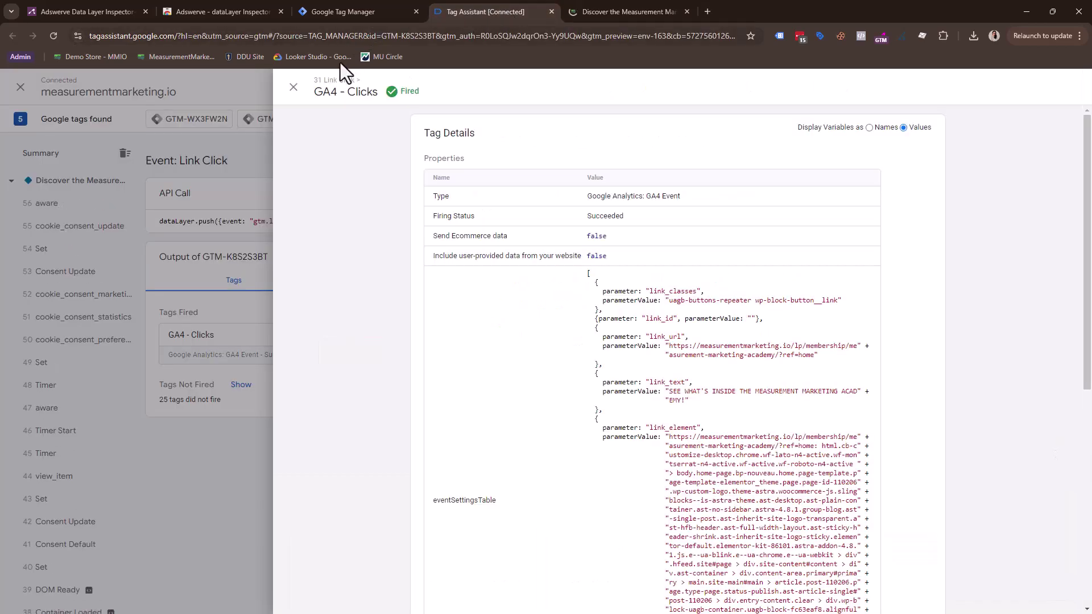
pyautogui.click(294, 88)
pyautogui.hotkey('ctrl', 'Tab')
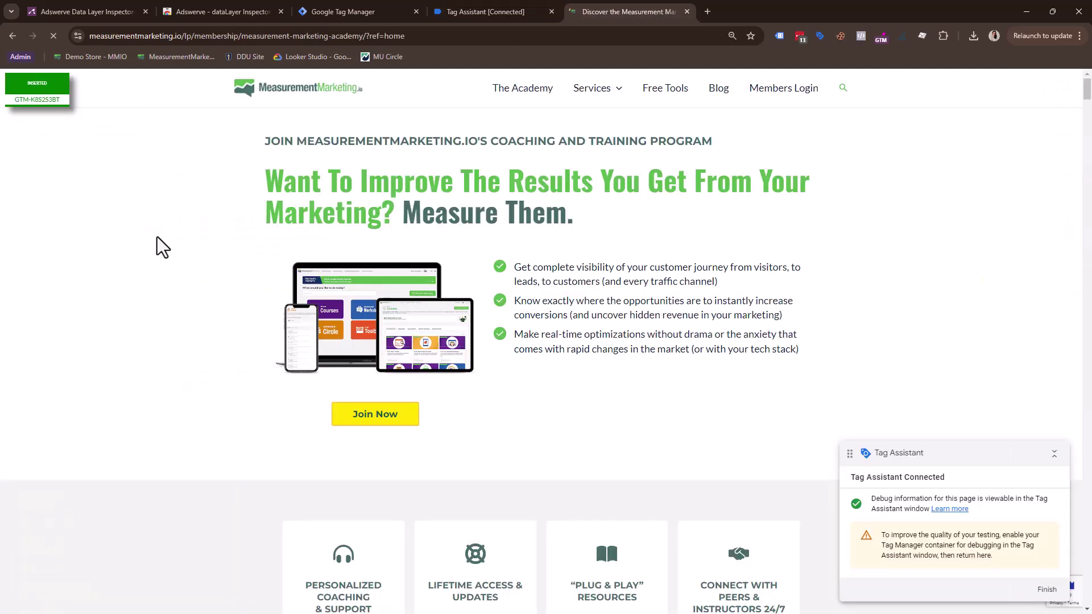
pyautogui.scroll(-10, 447, 214)
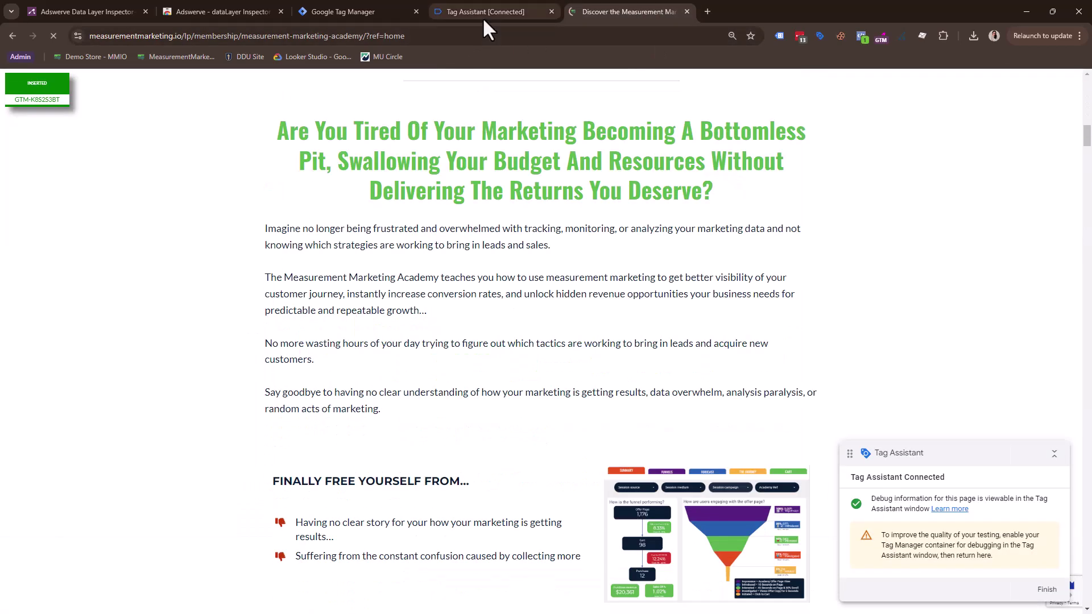
pyautogui.hotkey('ctrl', 'shift', 'Tab')
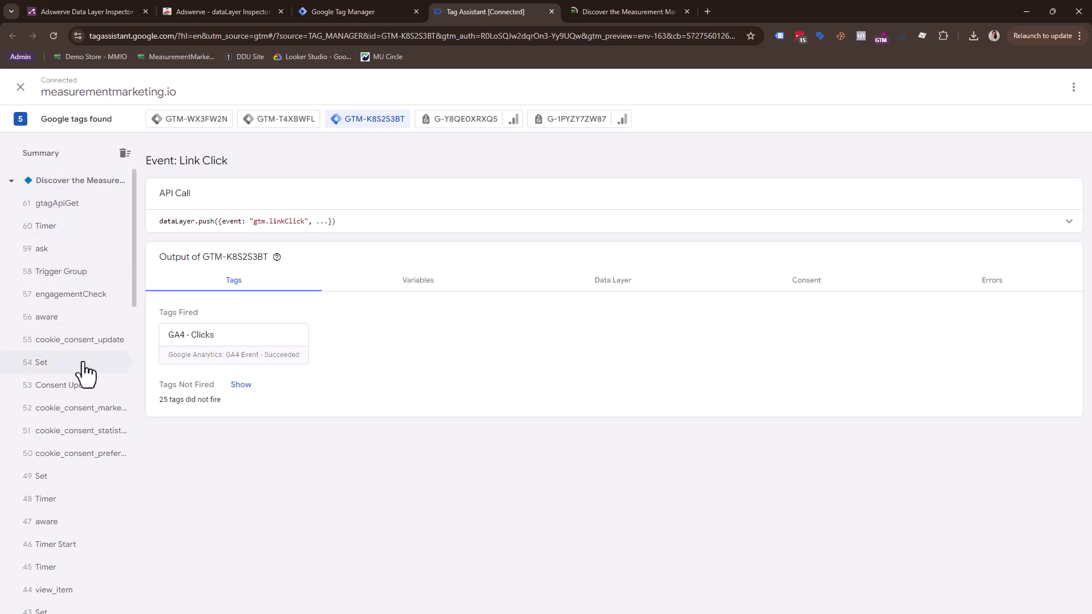
pyautogui.scroll(-7, 85, 398)
pyautogui.scroll(8, 88, 419)
# Inspect the GA4 - Scroll tag fired on the 63 Scroll Depth event, then view the academy landing page.
pyautogui.click(57, 227)
pyautogui.click(244, 350)
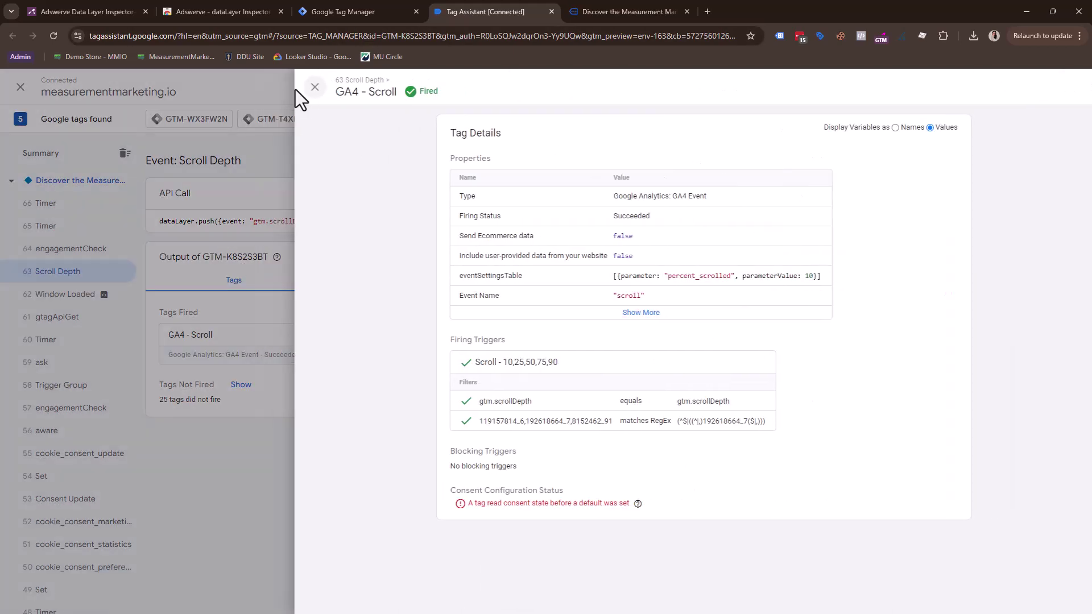
pyautogui.click(295, 90)
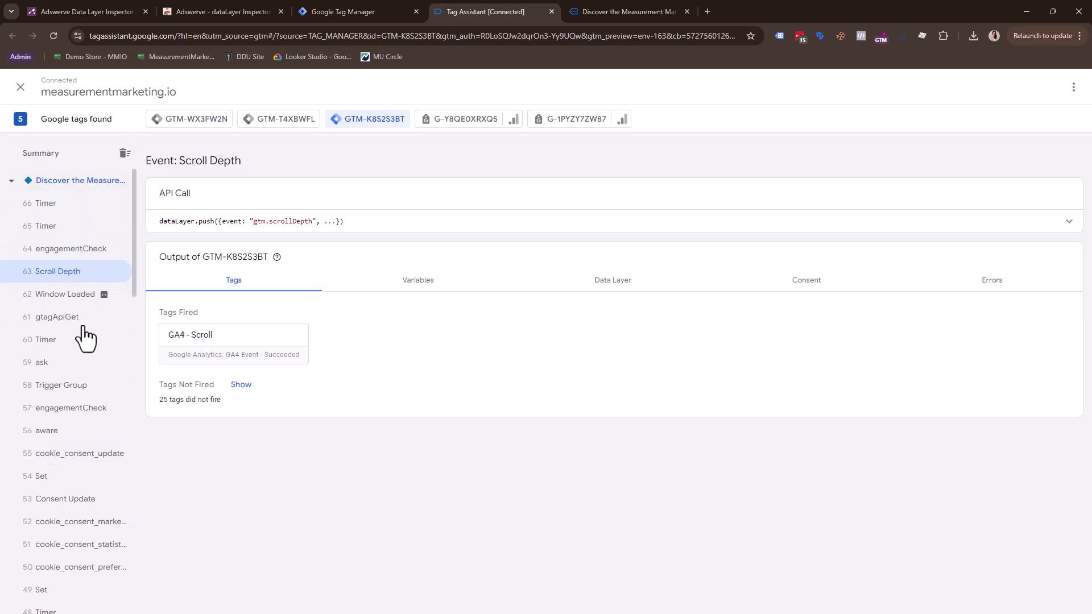
pyautogui.scroll(-5, 69, 455)
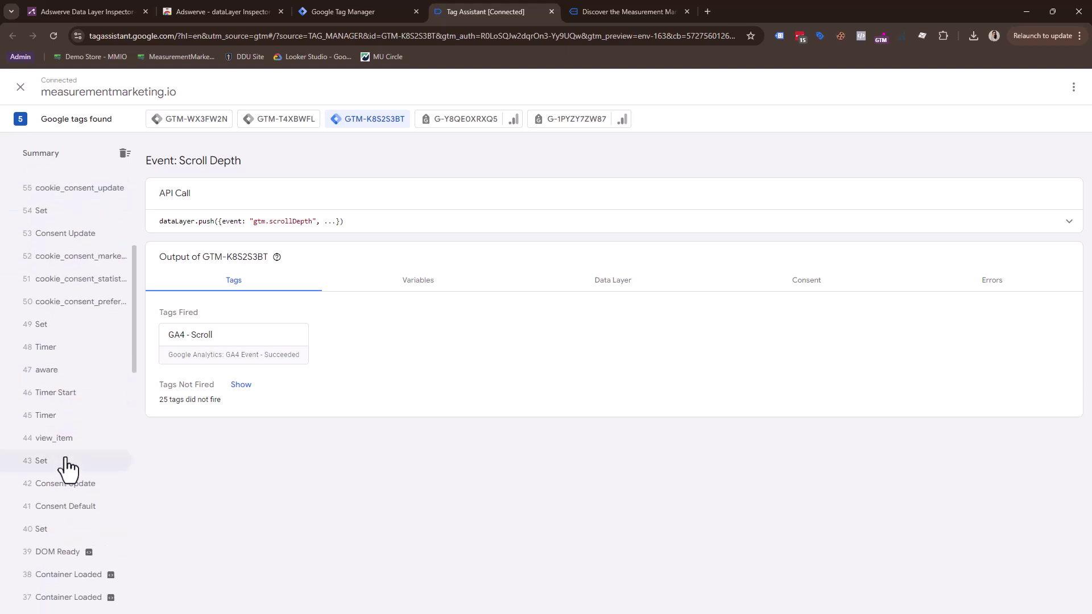
pyautogui.scroll(-5, 67, 467)
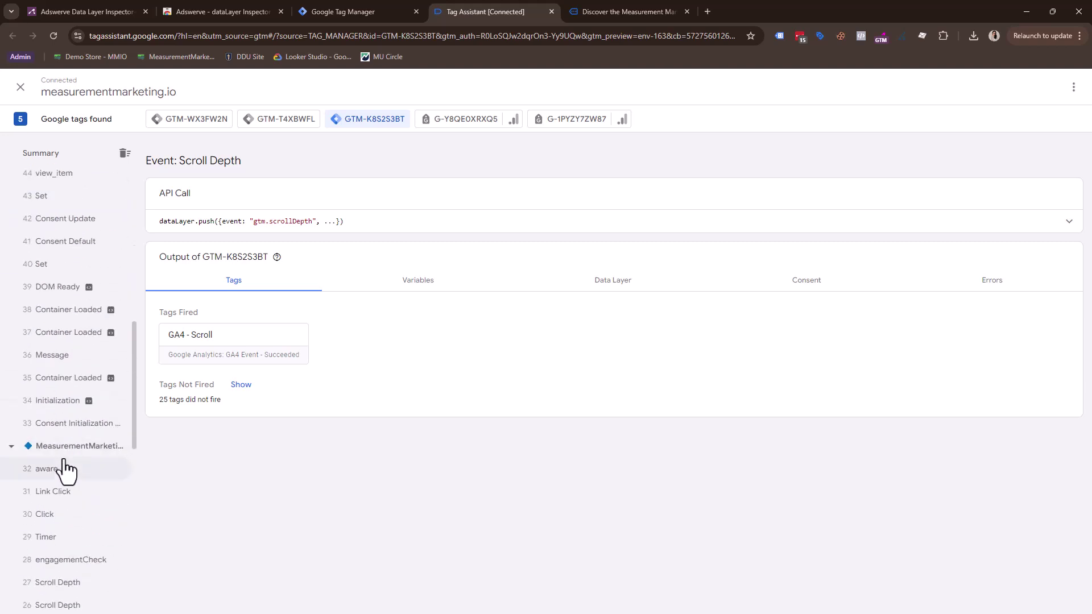
pyautogui.click(602, 12)
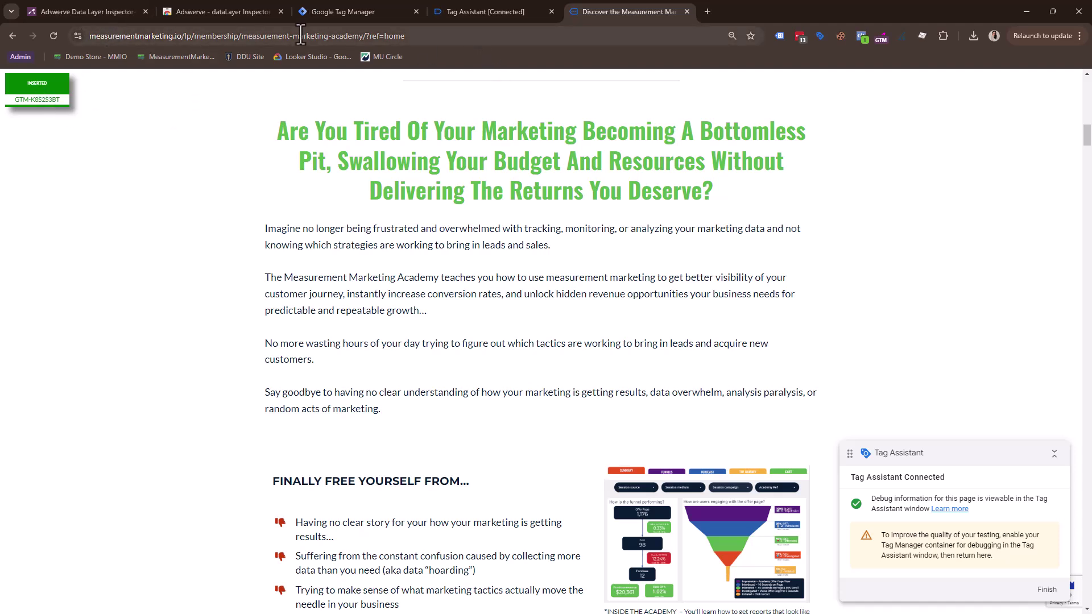
# Close the landing page and Tag Assistant tabs, then save dataLayer Inspector+ with inspection off.
pyautogui.click(687, 11)
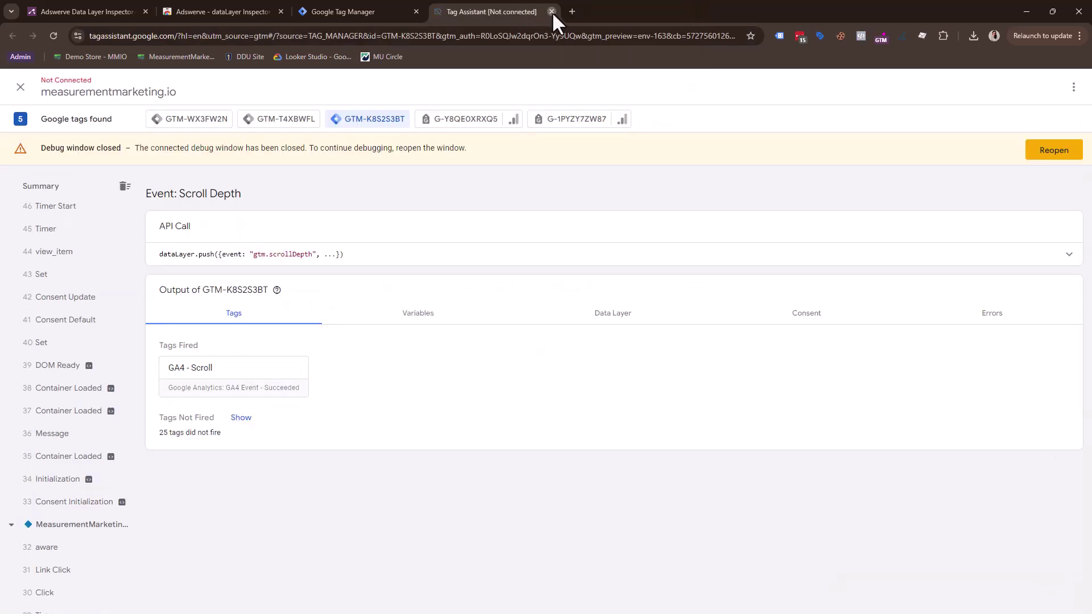
pyautogui.click(551, 11)
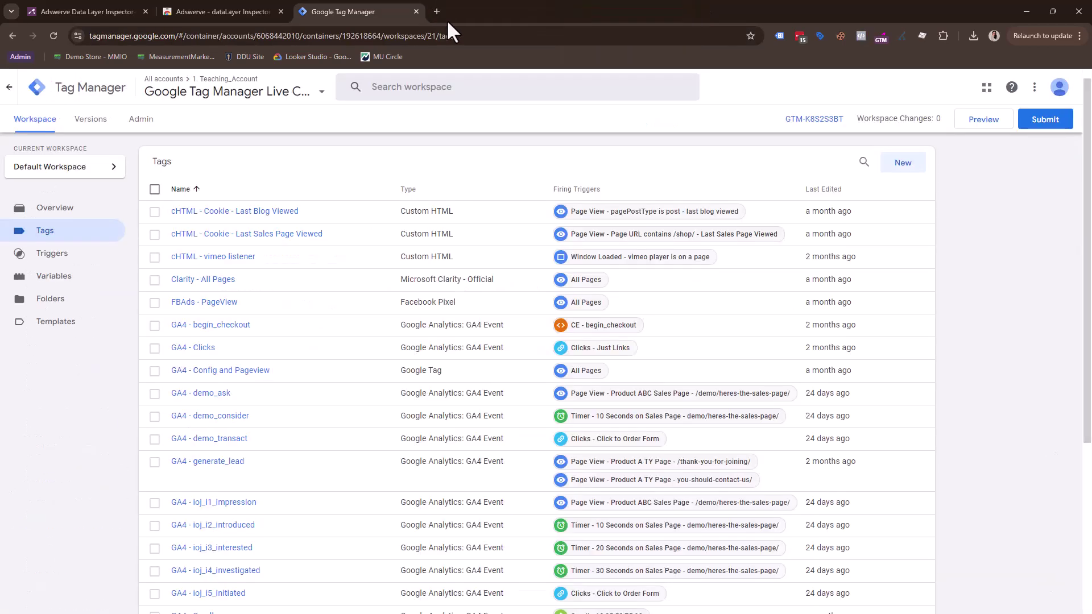
pyautogui.click(881, 37)
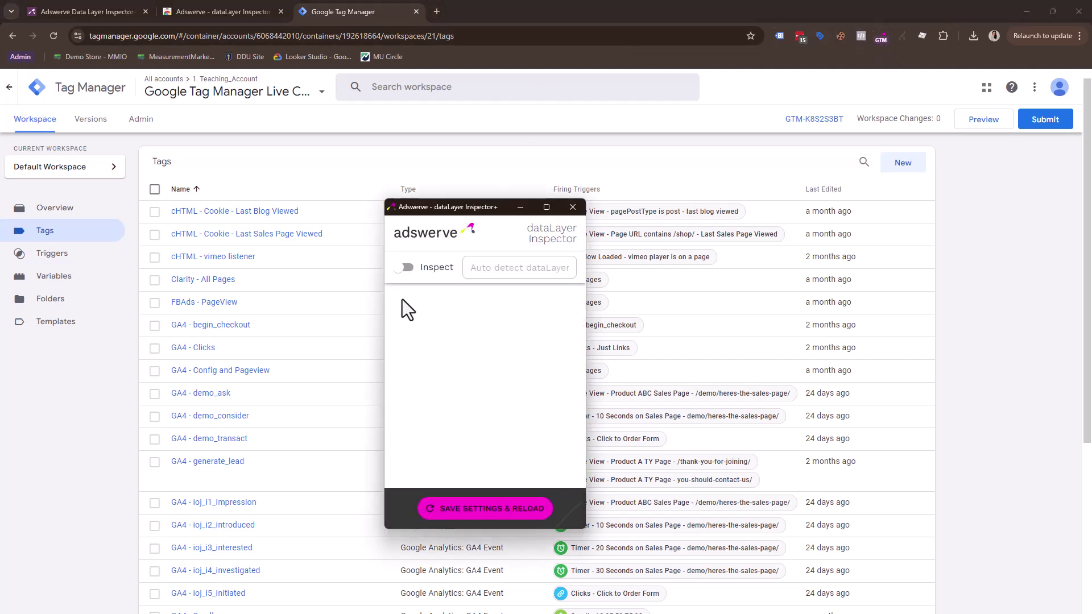
pyautogui.click(405, 268)
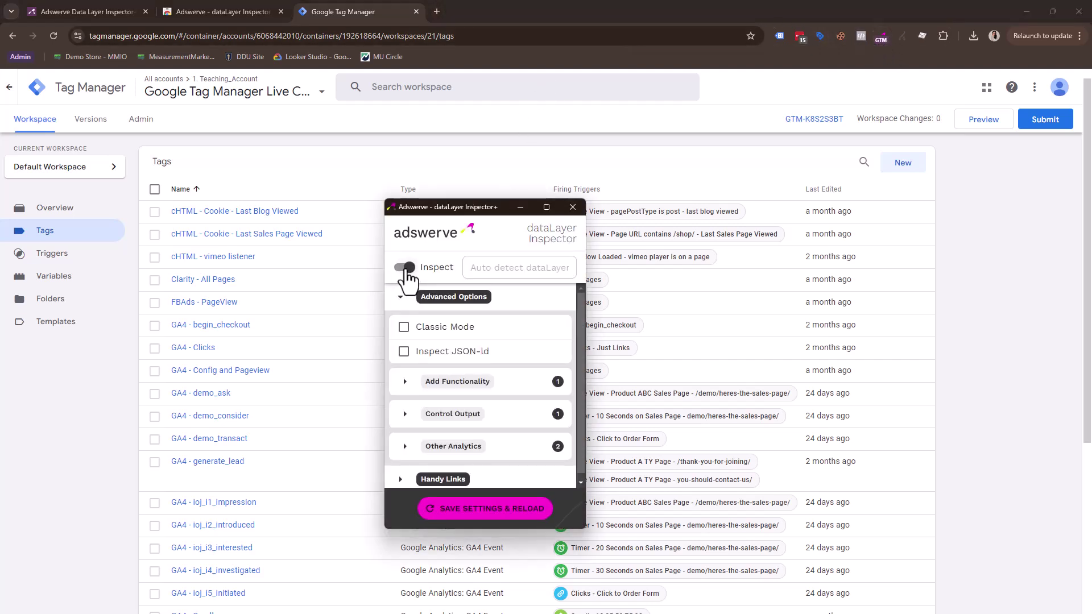
pyautogui.click(406, 268)
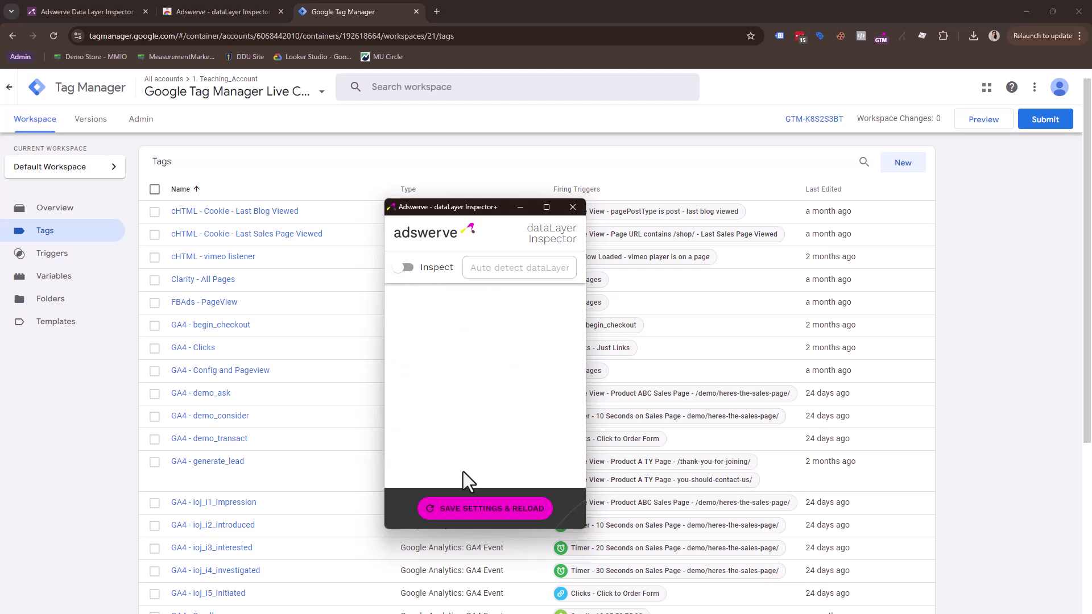
pyautogui.click(484, 508)
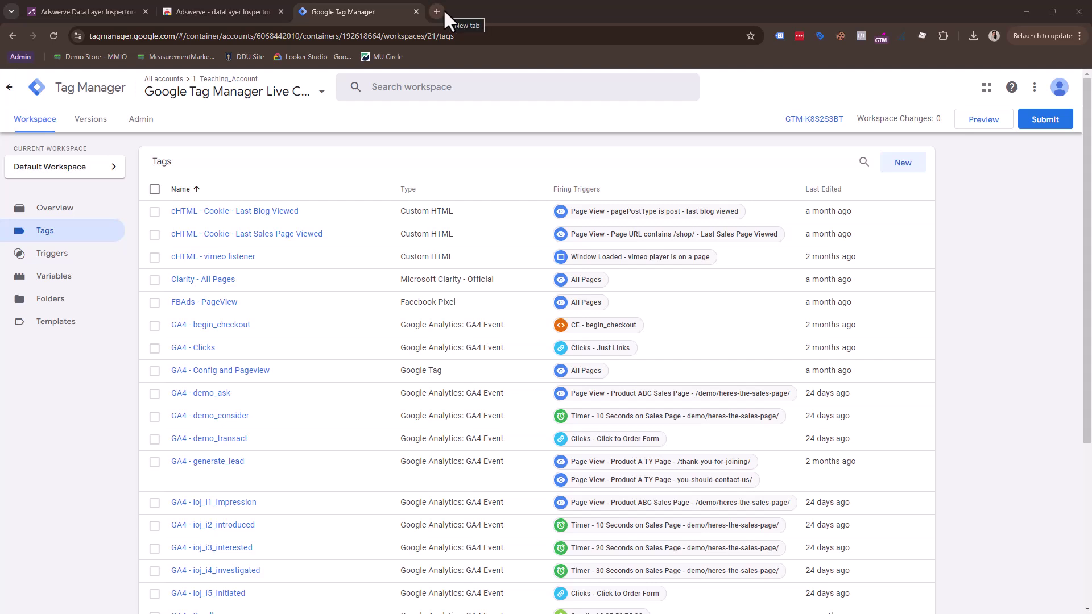
# Open walmart.ca in a new tab from the 'wa' address-bar suggestion.
pyautogui.click(444, 11)
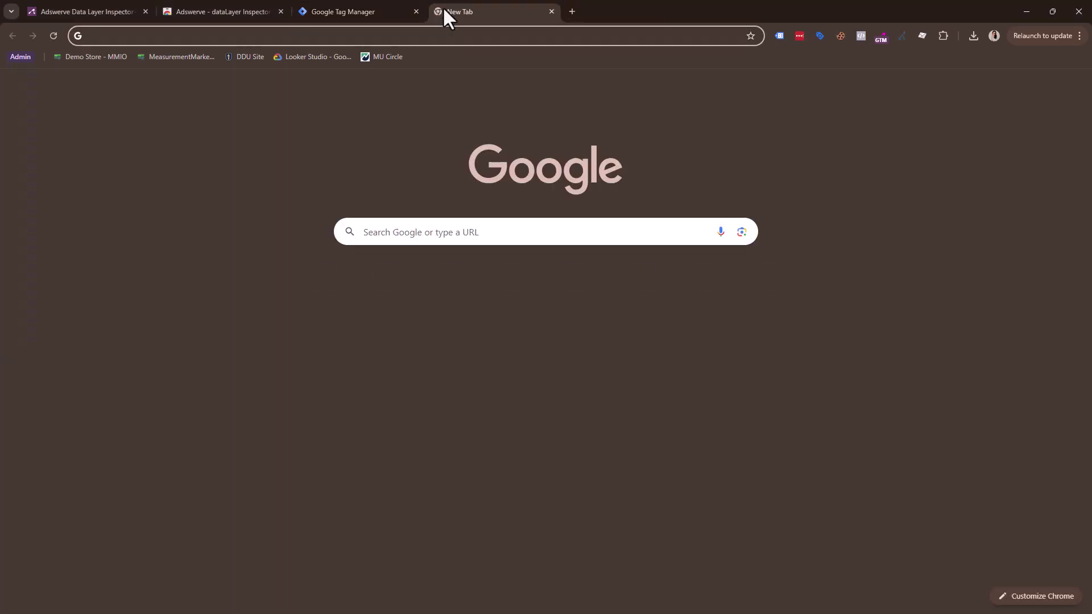
pyautogui.write('wa')
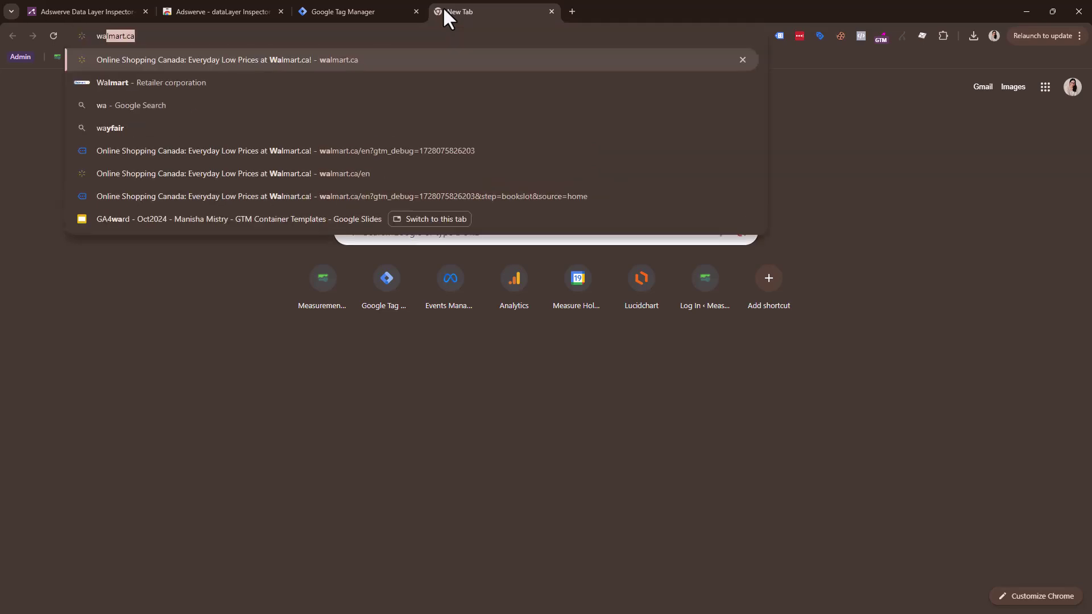
pyautogui.press('Return')
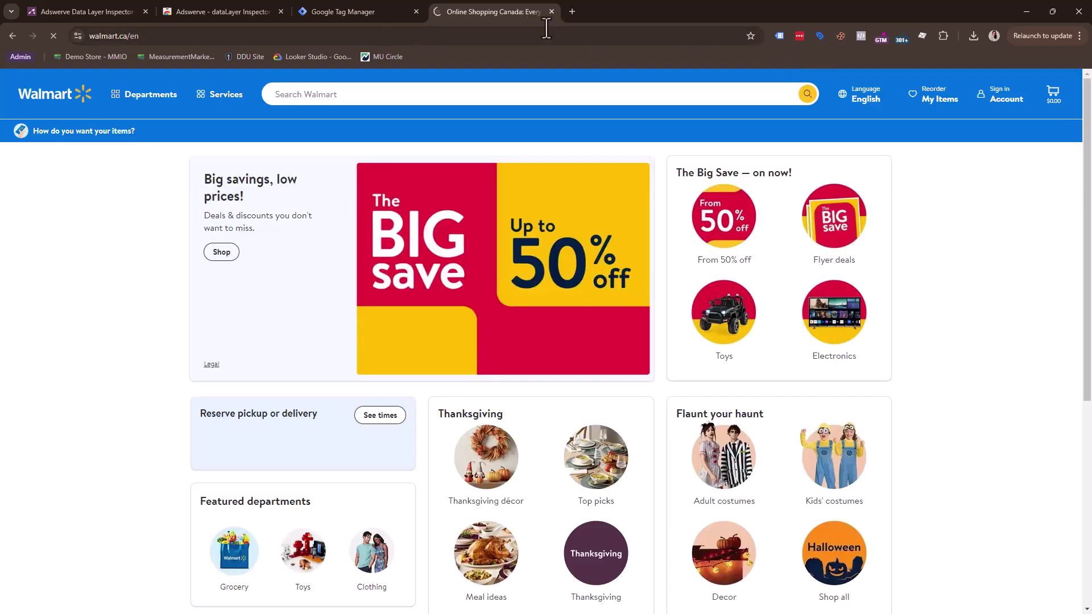
pyautogui.click(336, 12)
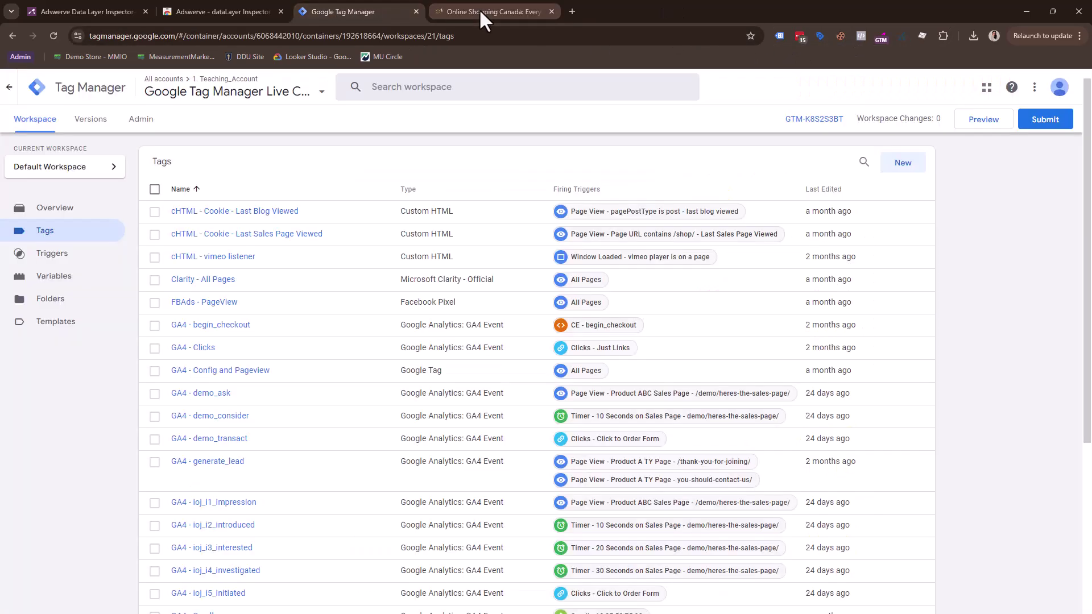
pyautogui.click(478, 9)
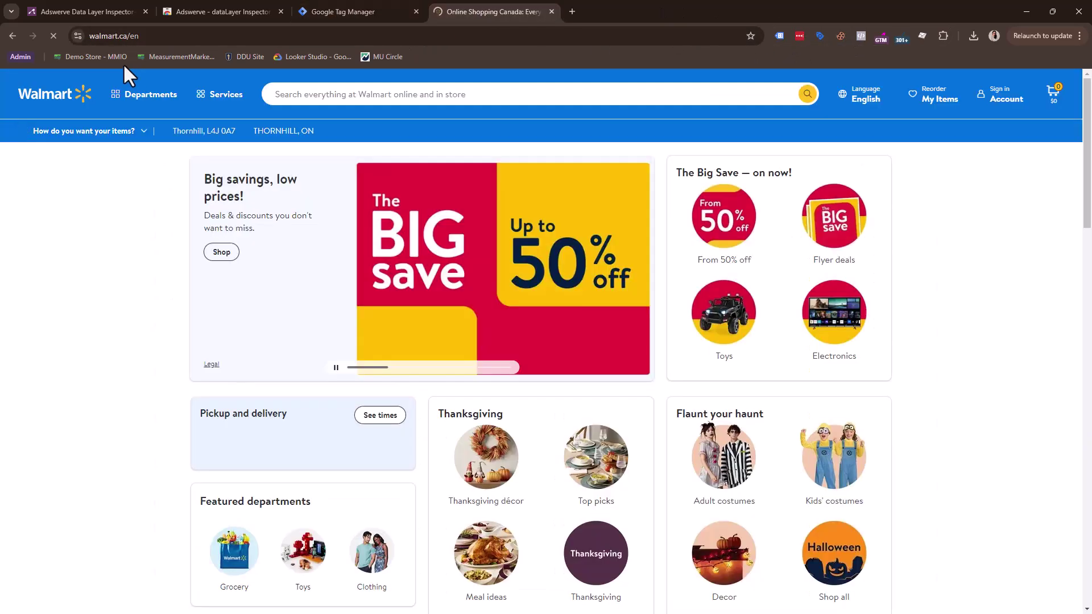
pyautogui.click(881, 38)
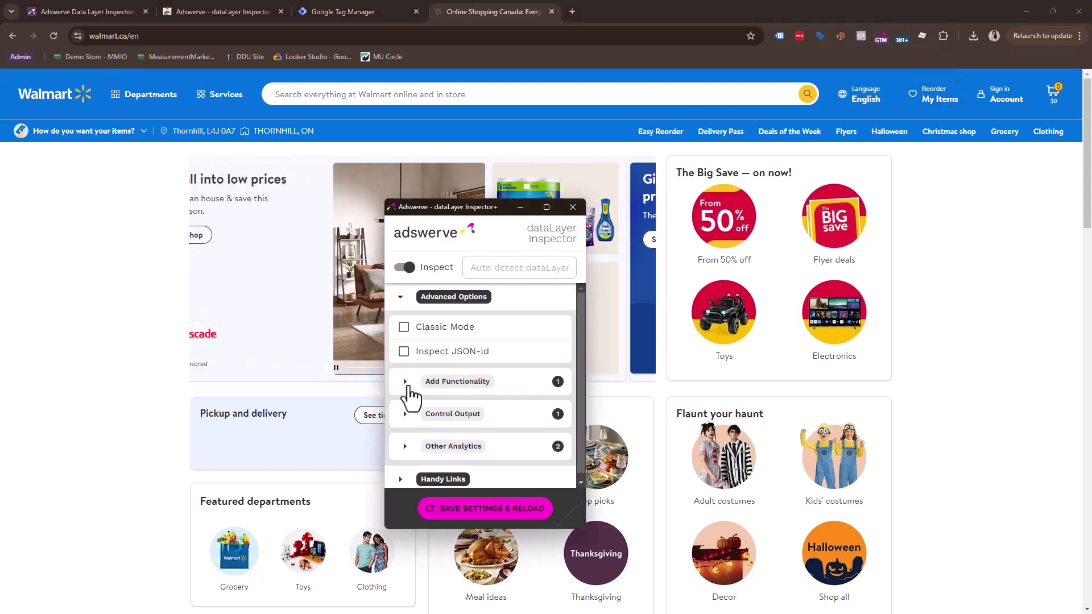
pyautogui.click(405, 381)
pyautogui.scroll(-2, 448, 397)
pyautogui.moveTo(450, 392); pyautogui.dragTo(487, 380)
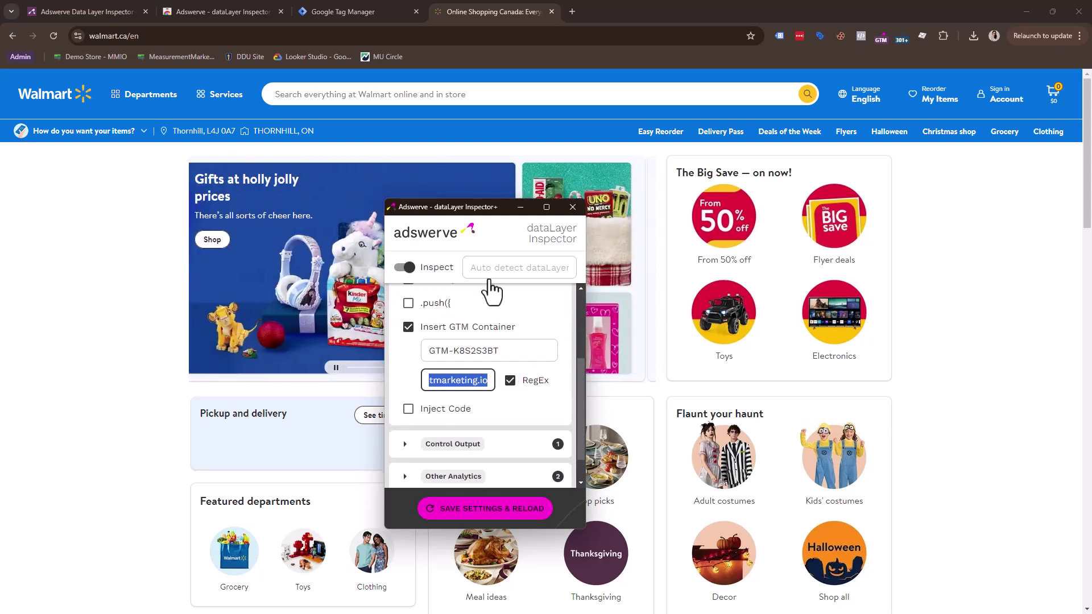
pyautogui.click(519, 208)
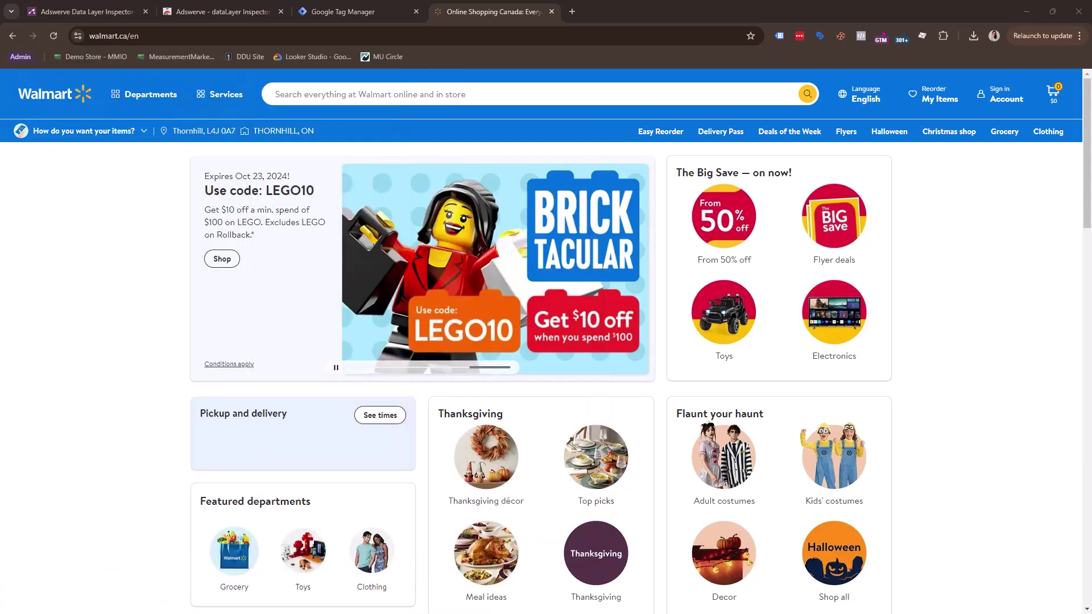
pyautogui.click(139, 38)
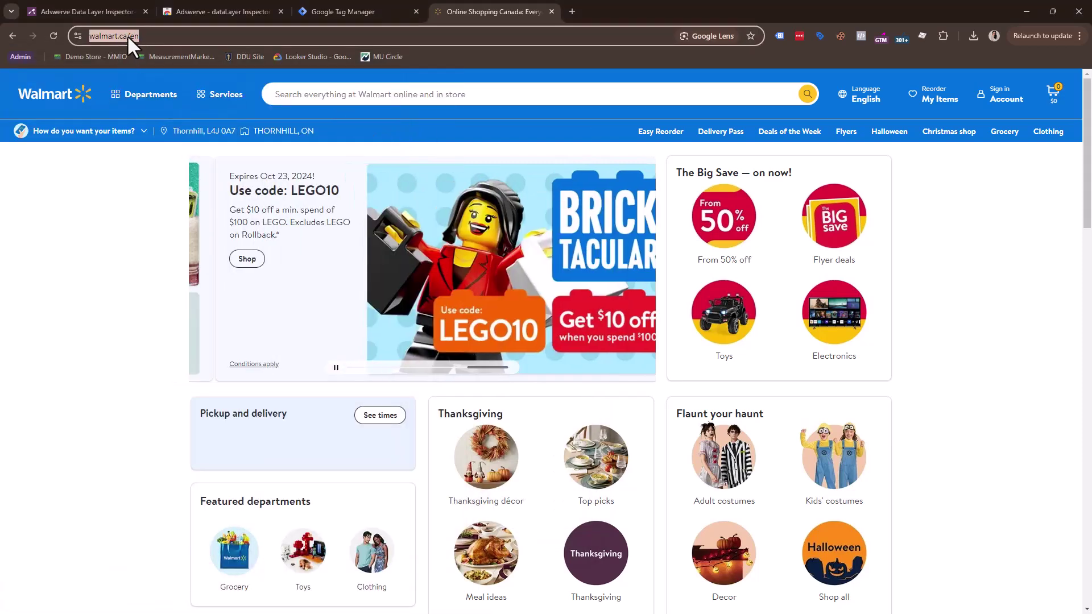
pyautogui.click(130, 37)
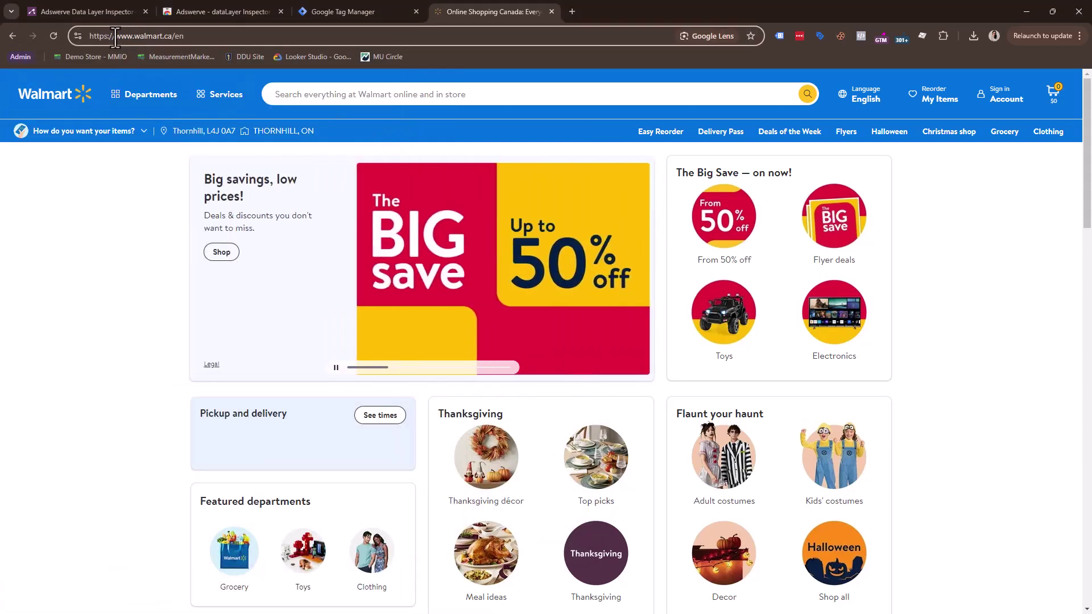
pyautogui.moveTo(115, 37); pyautogui.dragTo(171, 38)
pyautogui.hotkey('ctrl', 'c')
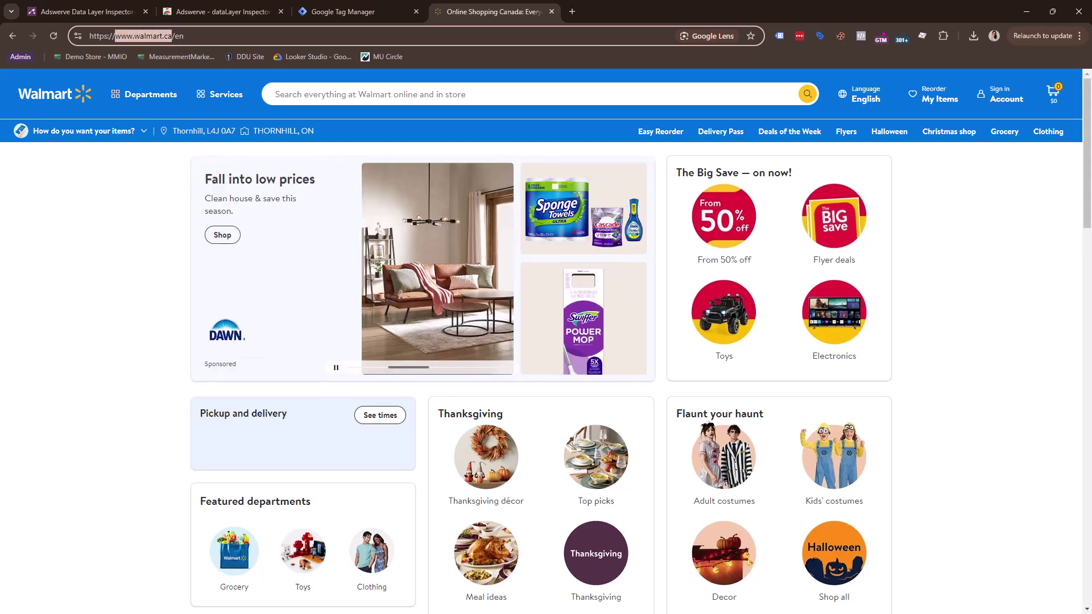
pyautogui.hotkey('alt', 'shift', 'i')
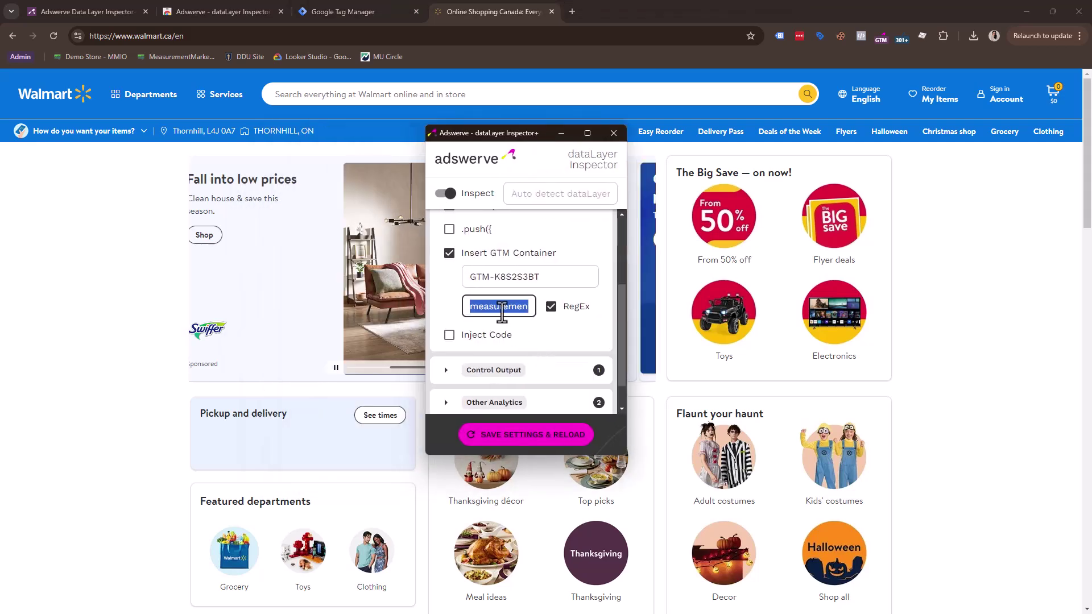
pyautogui.hotkey('ctrl', 'v')
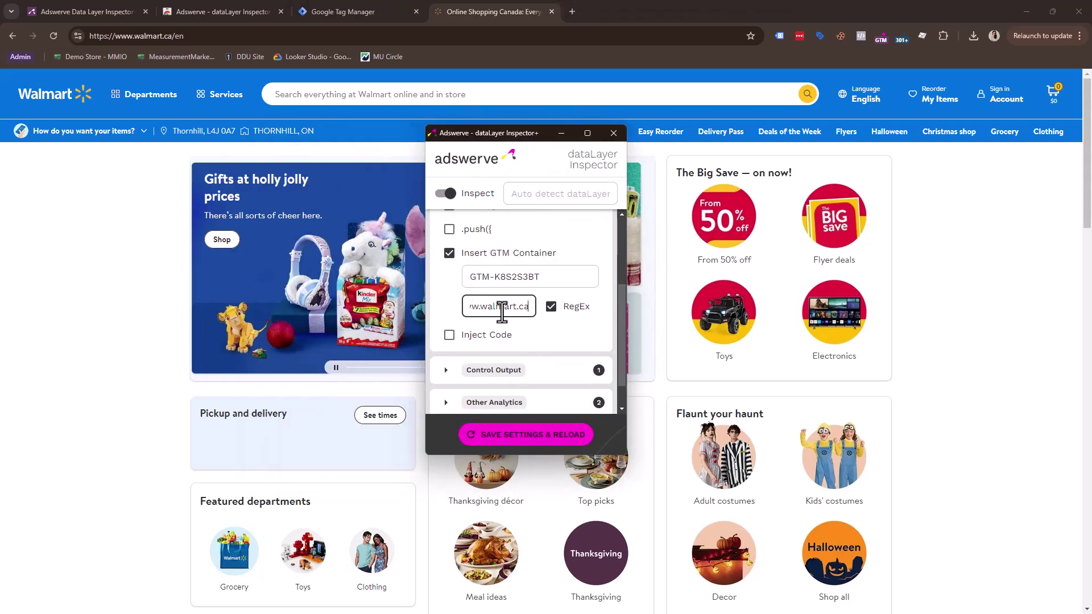
pyautogui.click(526, 439)
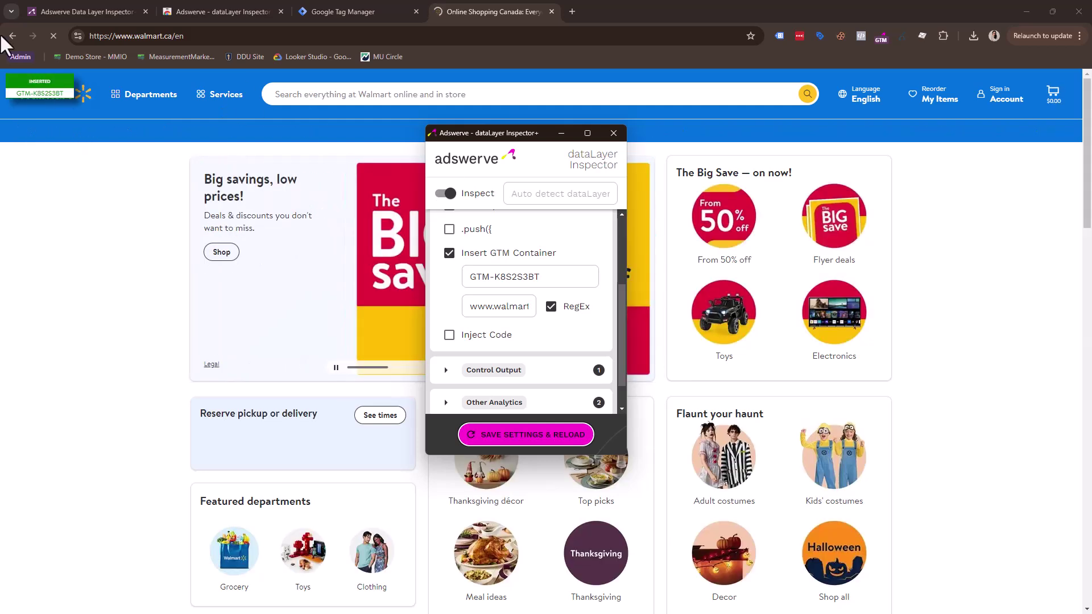
# Close the inspector window and select the full Walmart web address.
pyautogui.click(613, 133)
pyautogui.click(440, 38)
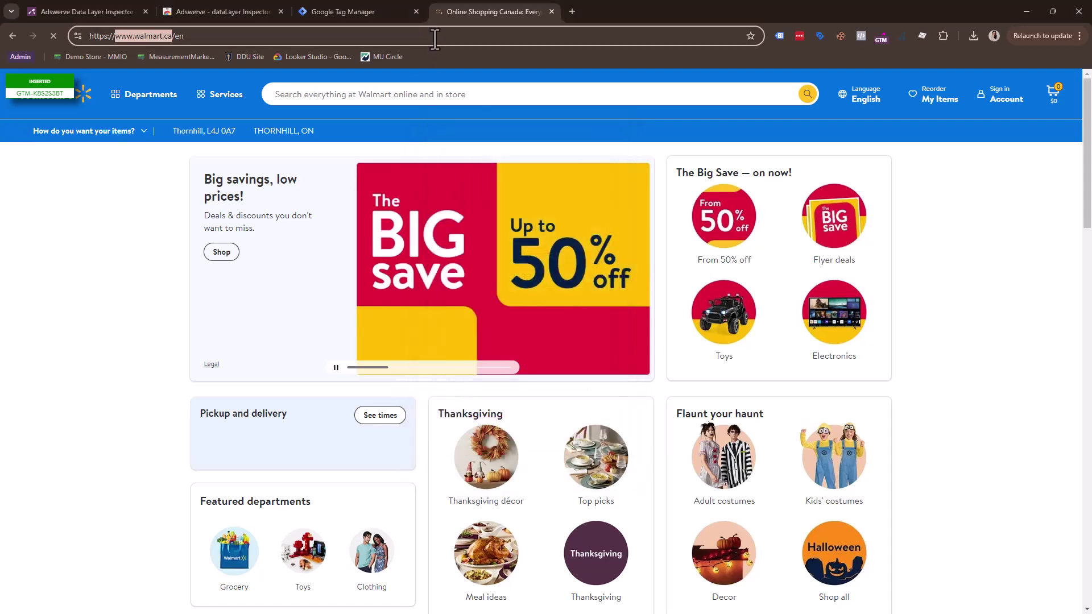
pyautogui.click(440, 37)
pyautogui.hotkey('ctrl', 'a')
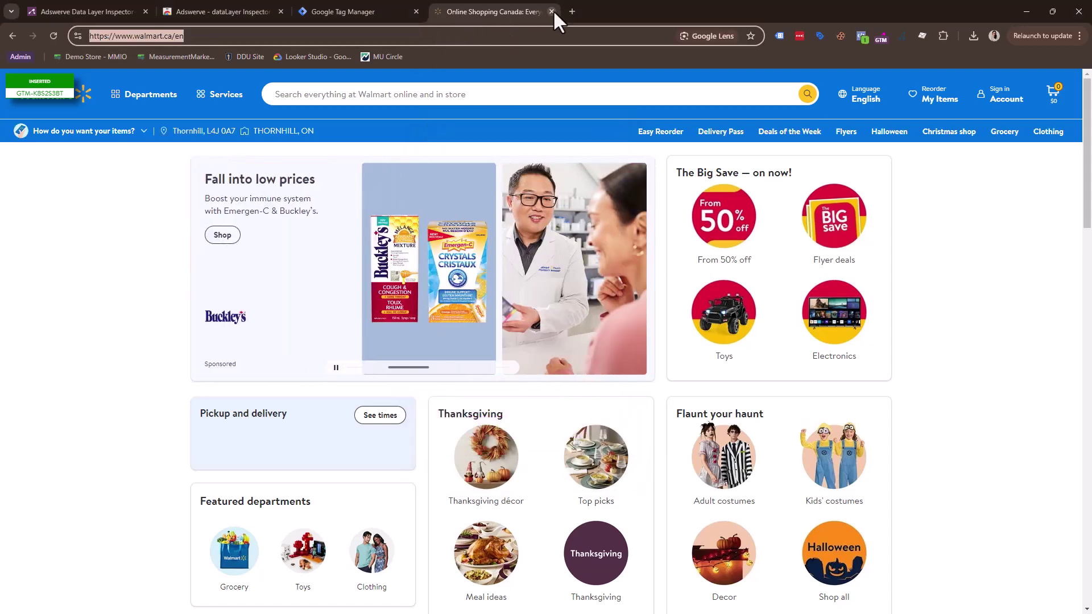
# Start a Tag Manager preview session on walmart.ca and dismiss the connection confirmation.
pyautogui.click(552, 12)
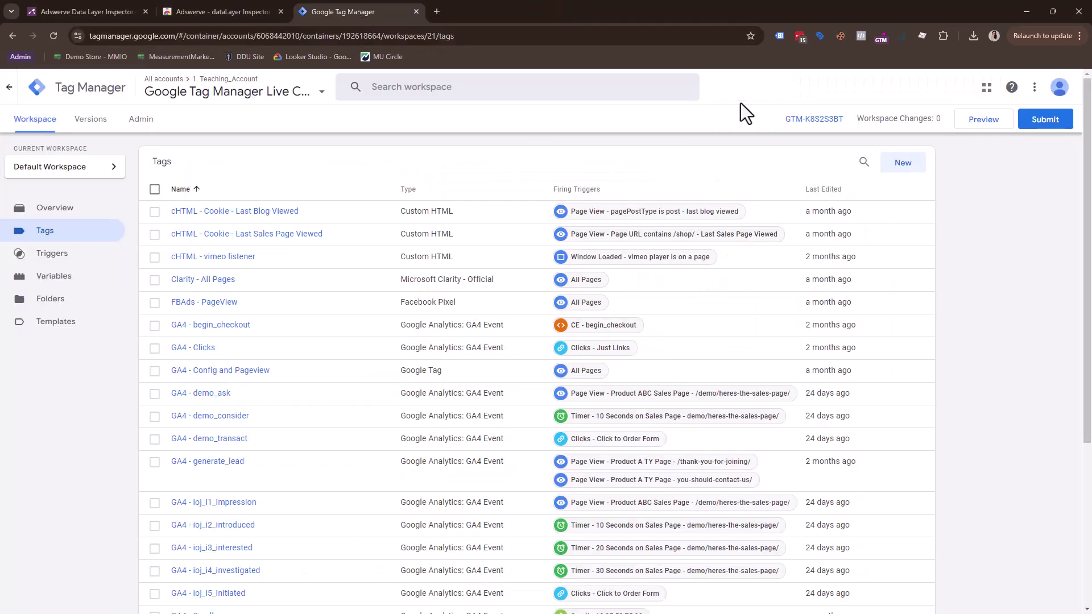
pyautogui.click(985, 121)
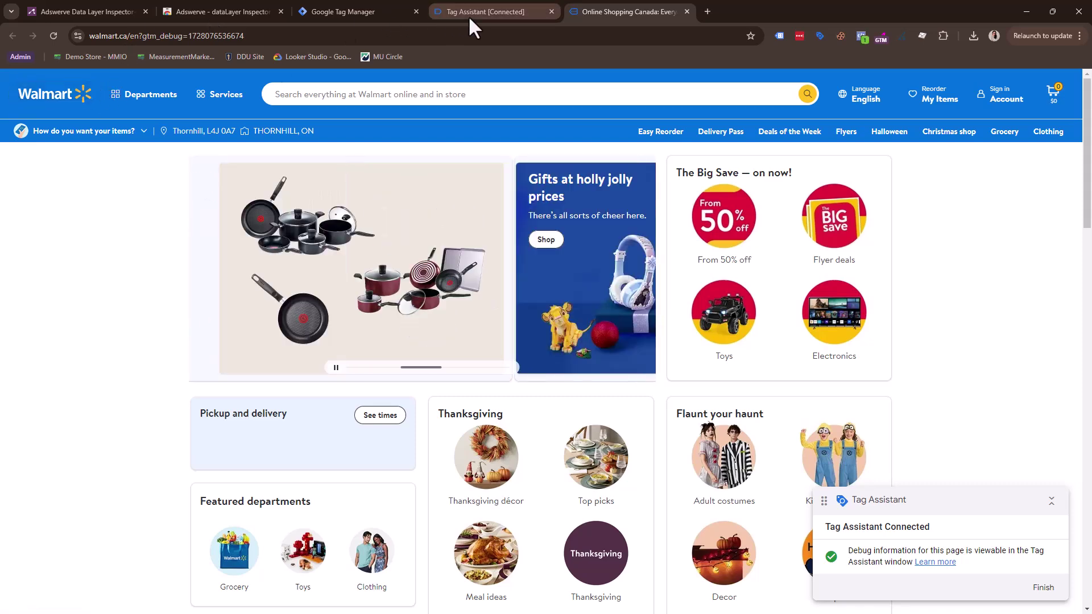
pyautogui.click(469, 16)
pyautogui.click(560, 289)
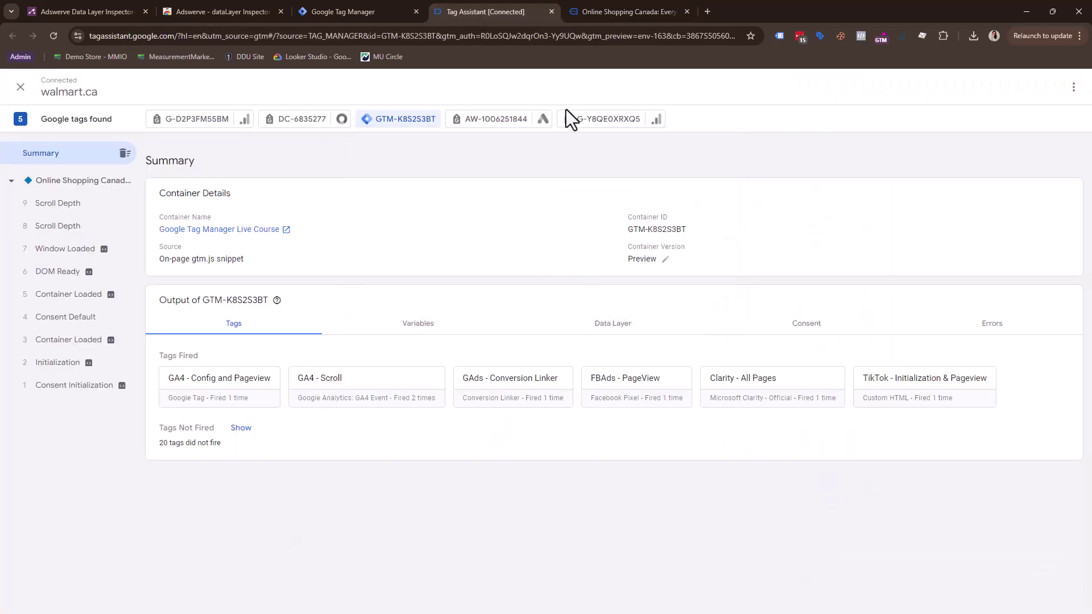
# Check the Tag Assistant summary for walmart.ca and return to the Walmart page.
pyautogui.click(598, 12)
pyautogui.click(495, 14)
pyautogui.click(598, 12)
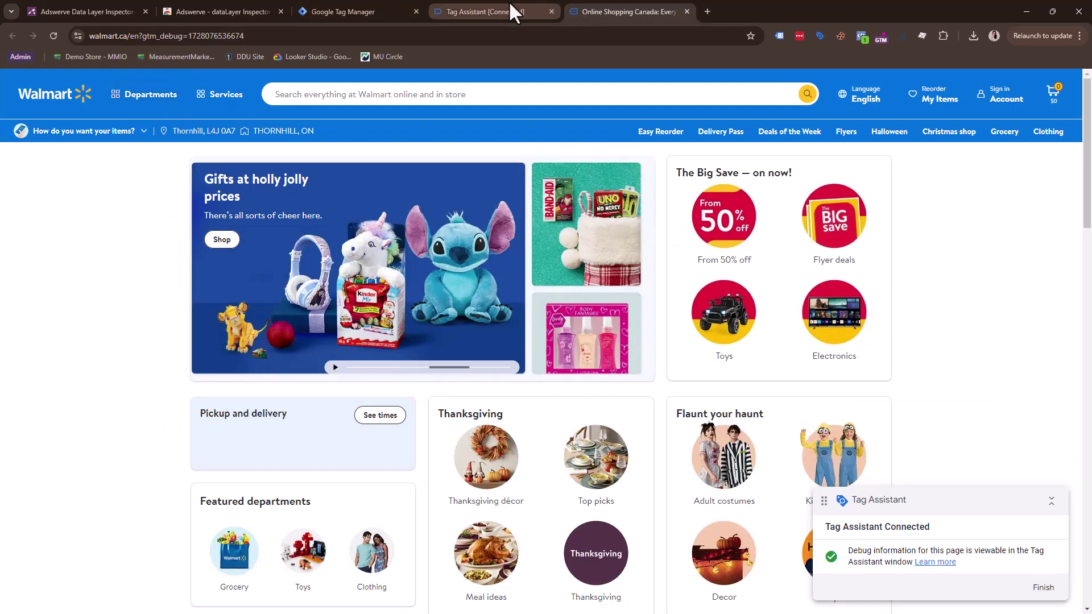
pyautogui.click(446, 5)
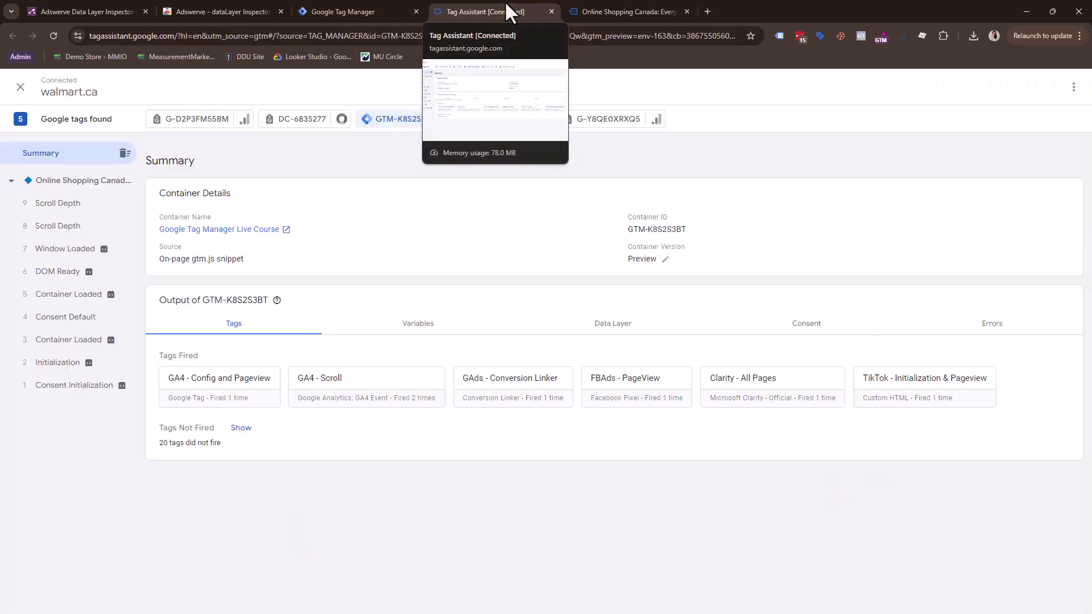
pyautogui.click(574, 6)
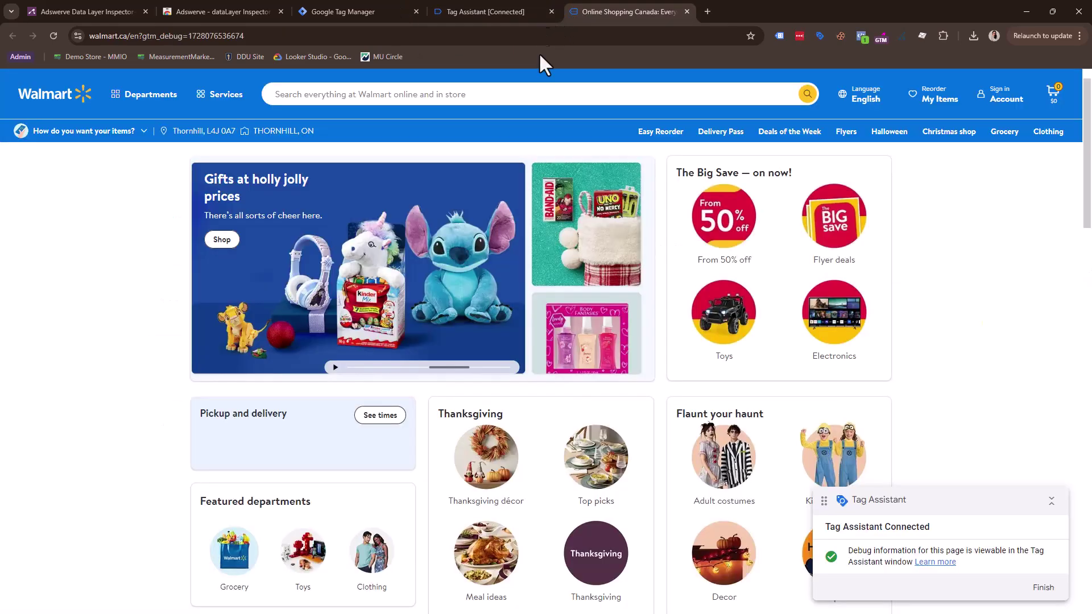
# Click See times on Walmart and inspect the recorded Click event's variables.
pyautogui.click(380, 421)
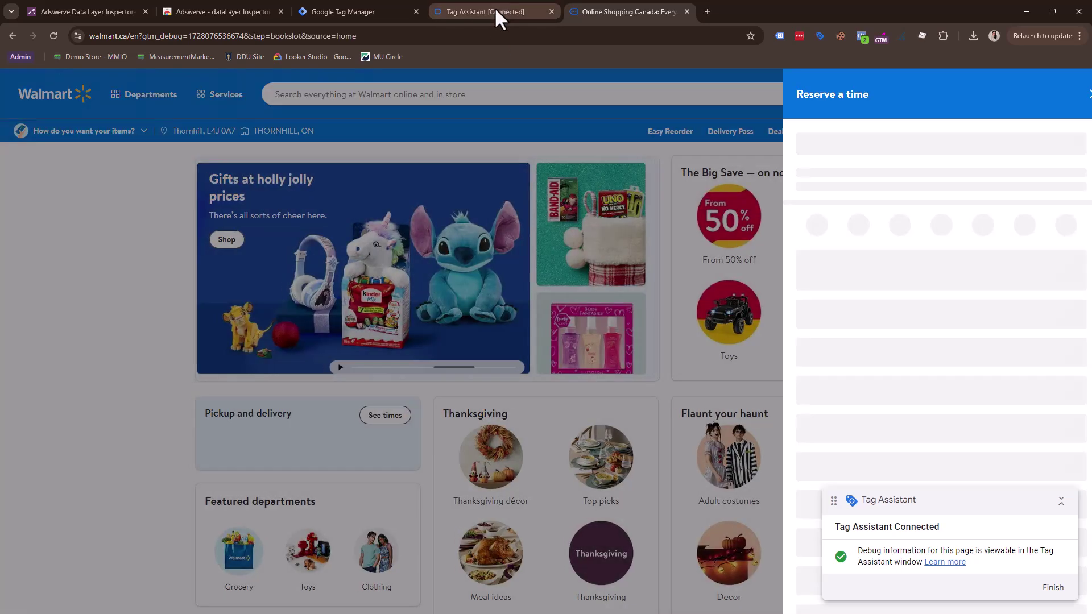
pyautogui.click(494, 8)
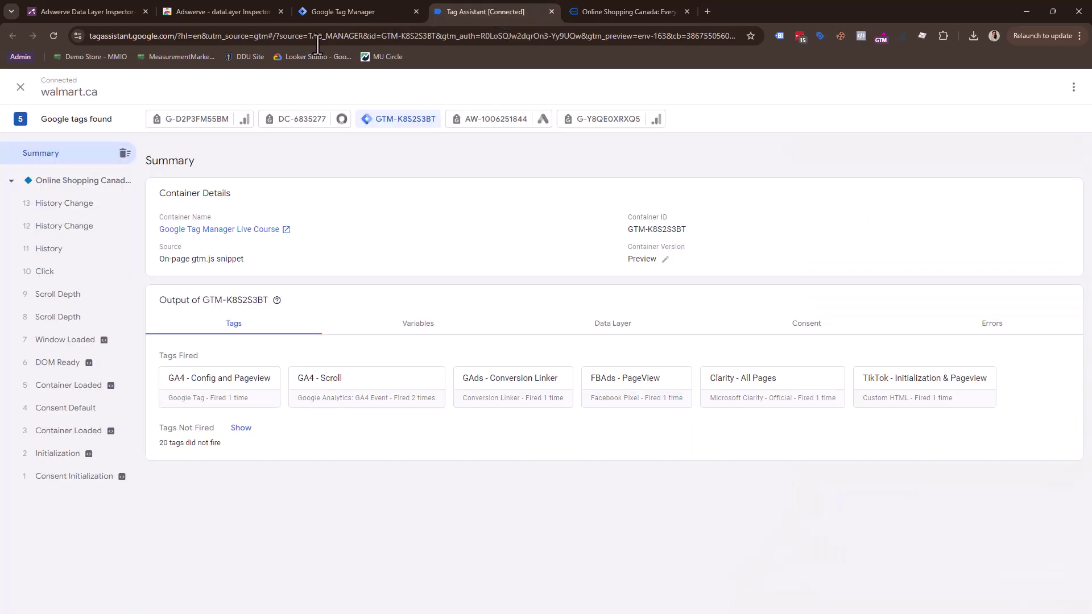
pyautogui.click(49, 280)
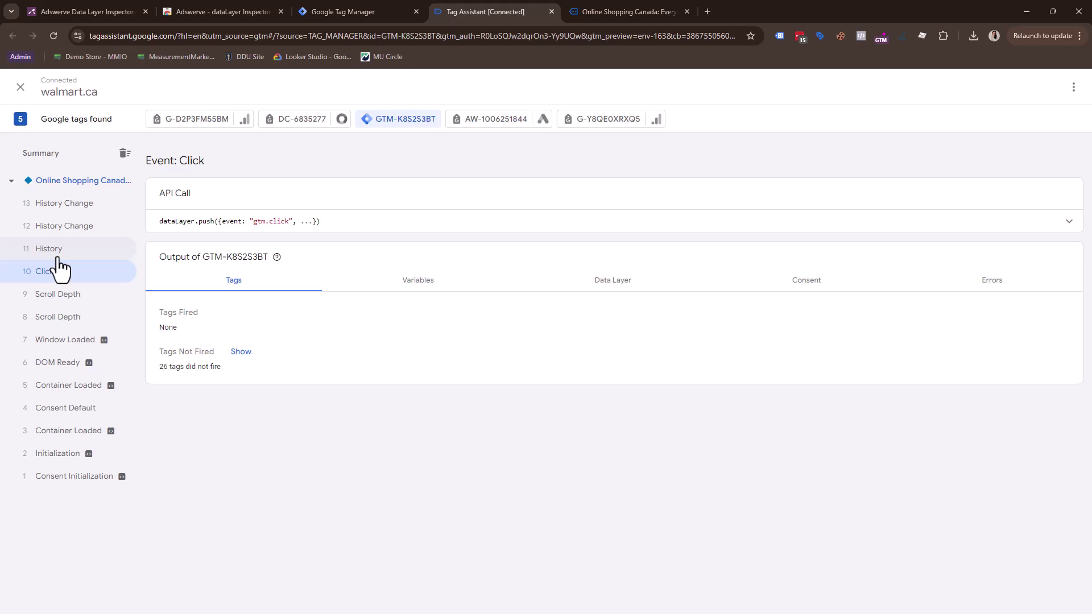
pyautogui.click(447, 290)
pyautogui.scroll(-8, 487, 296)
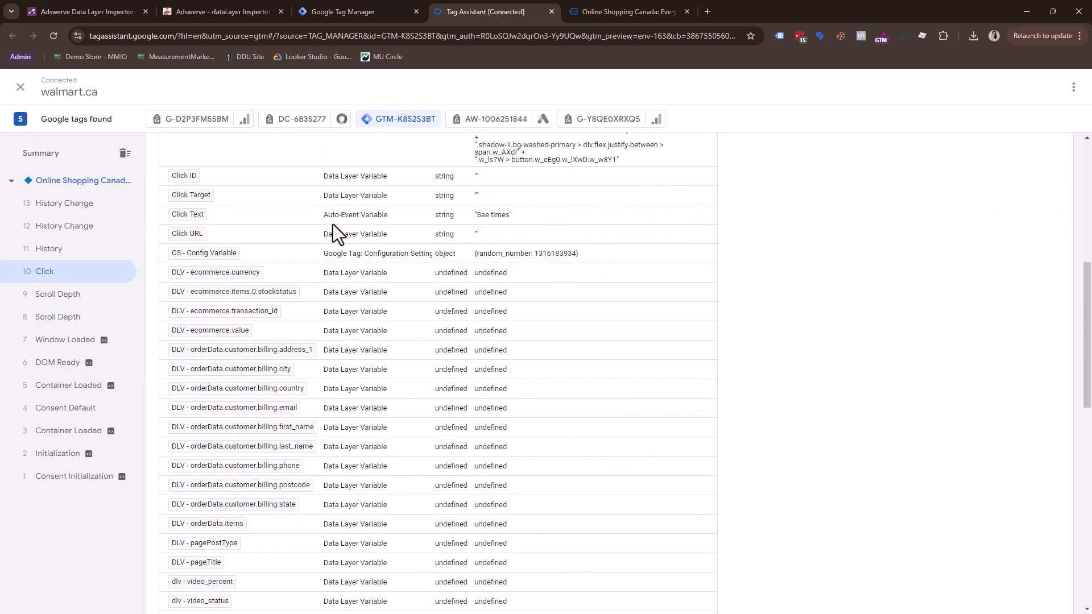
# Click Delivery from store on Walmart and inspect the resulting event 14 Click.
pyautogui.click(619, 3)
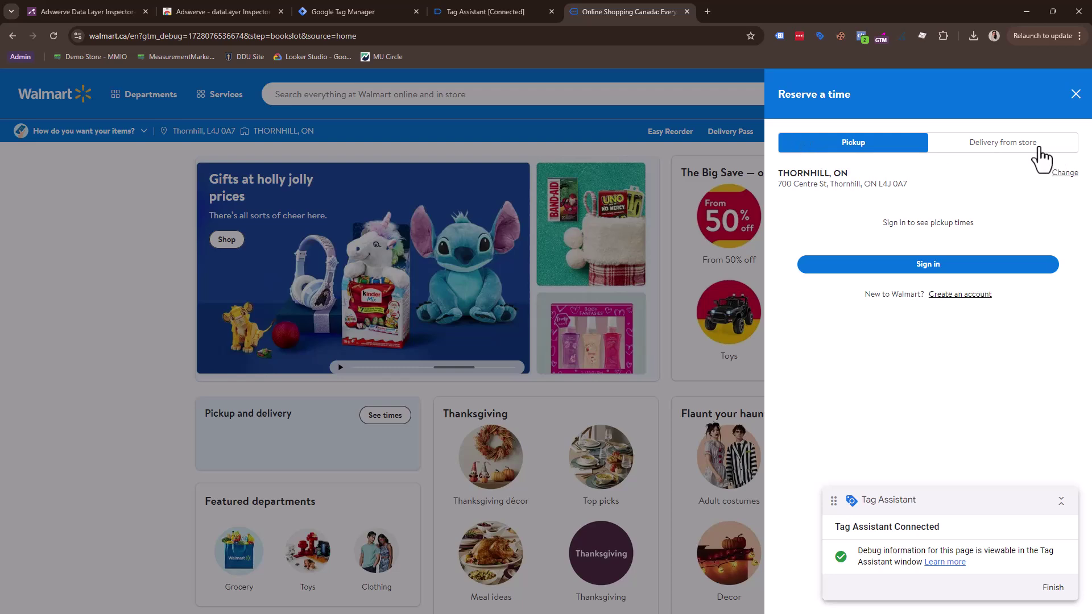
pyautogui.click(991, 145)
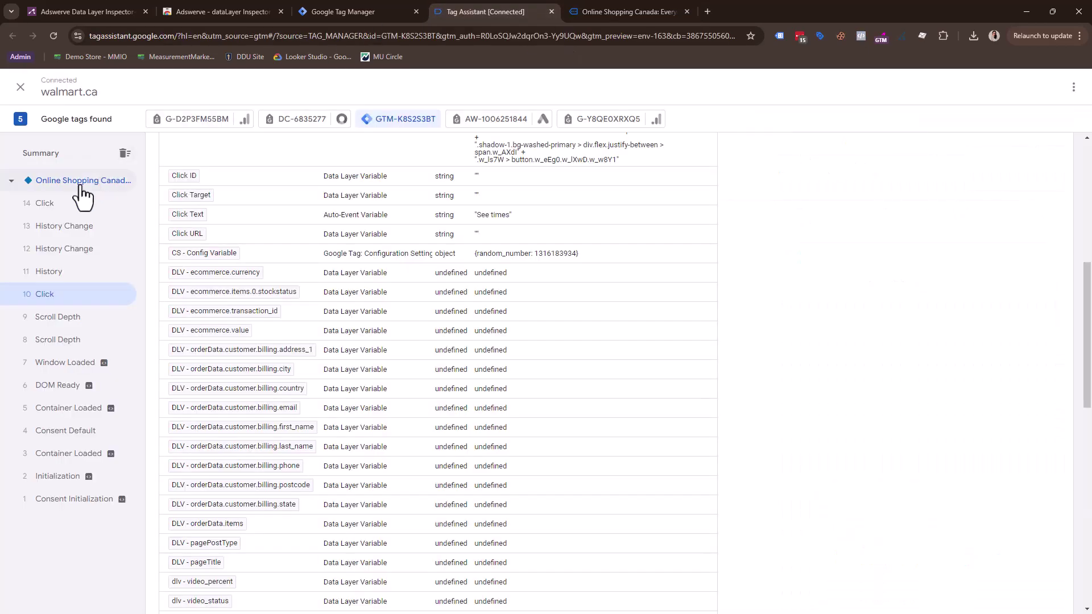
pyautogui.click(69, 206)
pyautogui.scroll(3, 583, 273)
pyautogui.scroll(2, 580, 247)
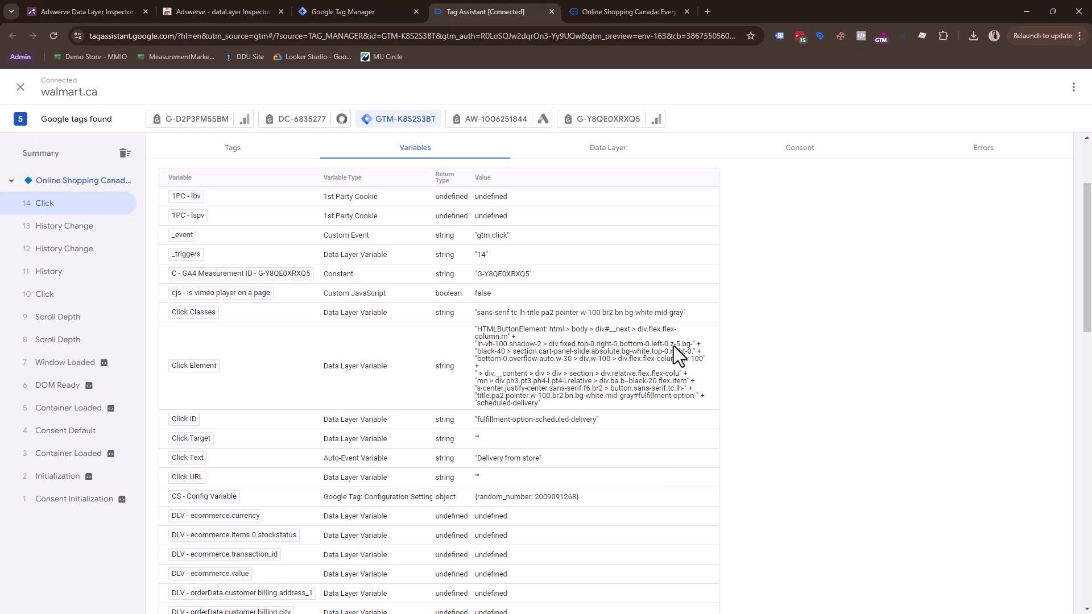
pyautogui.click(670, 12)
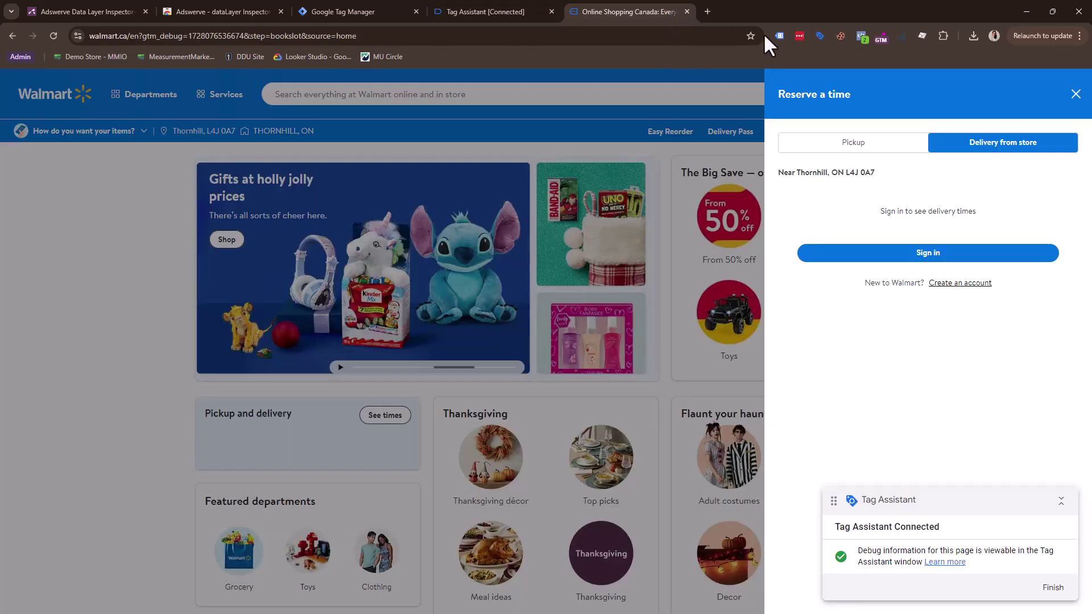
pyautogui.click(875, 35)
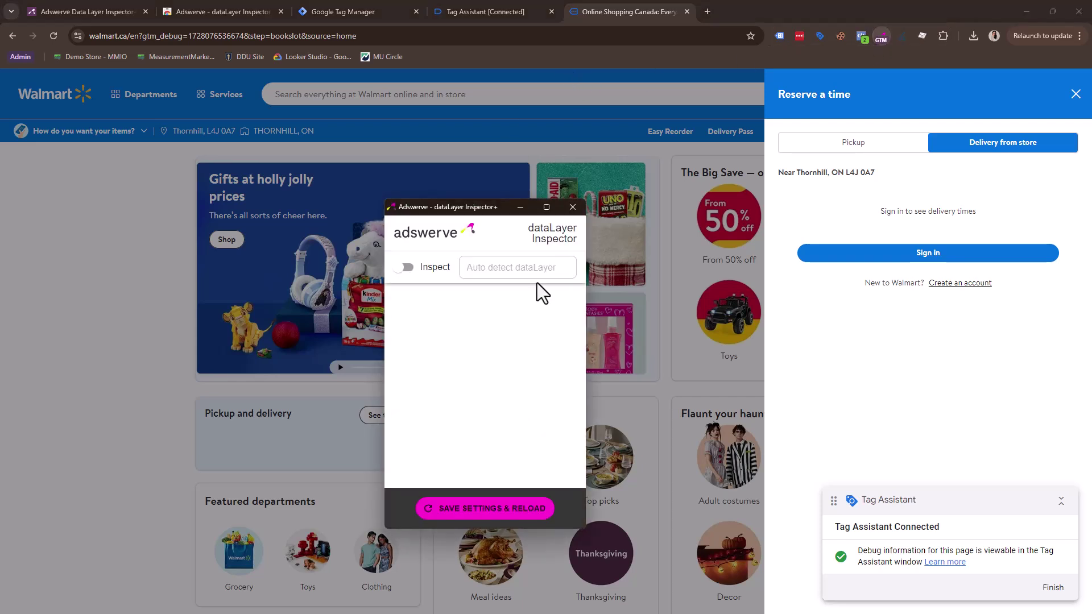
# Close the inspector window, the Walmart page and the Tag Assistant debug tab.
pyautogui.click(573, 207)
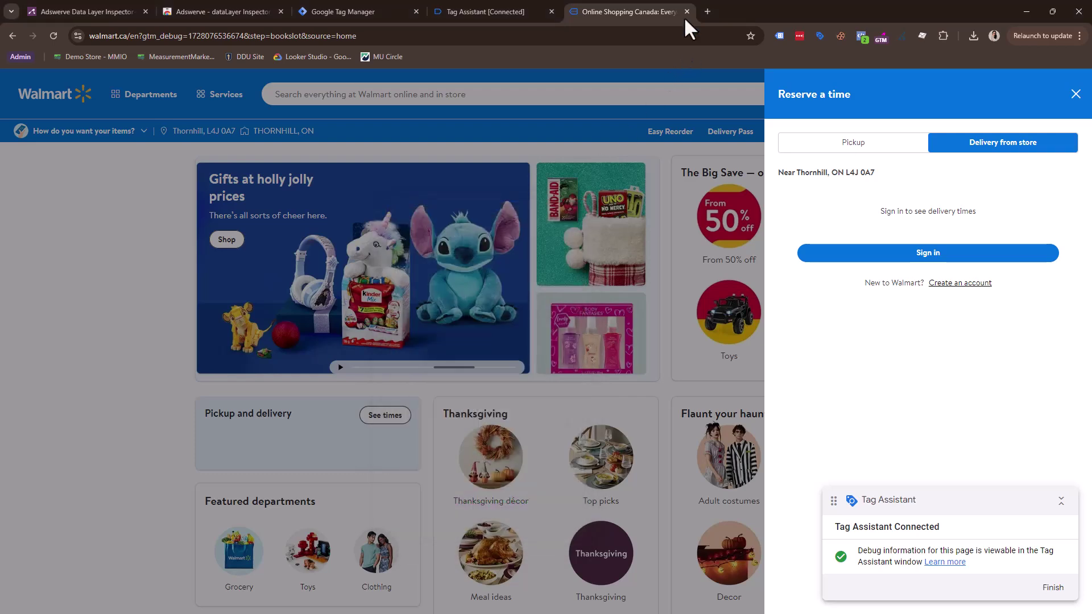
pyautogui.click(687, 11)
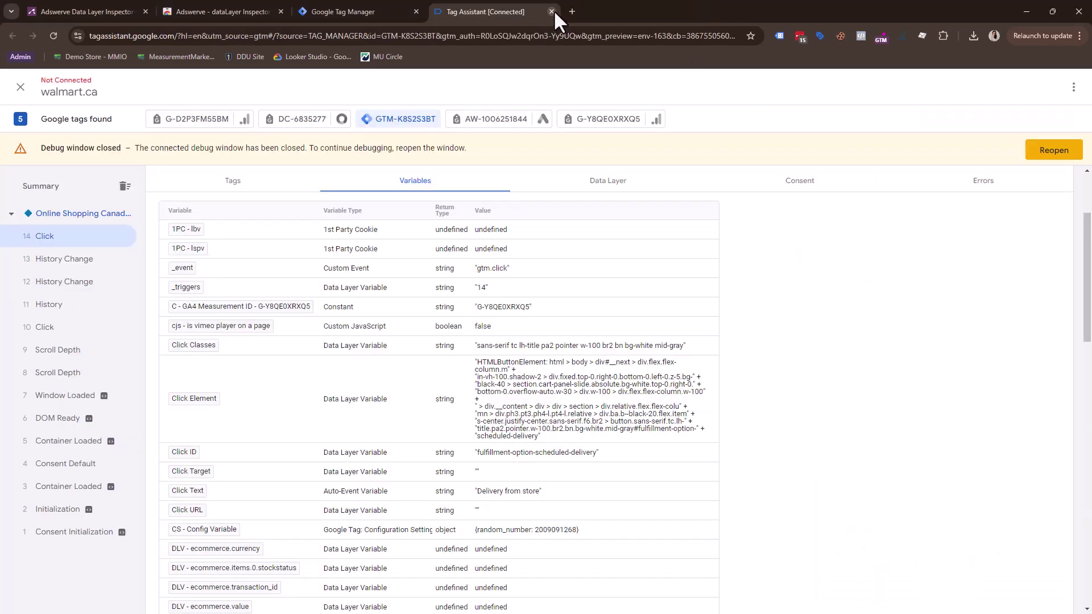
pyautogui.click(551, 11)
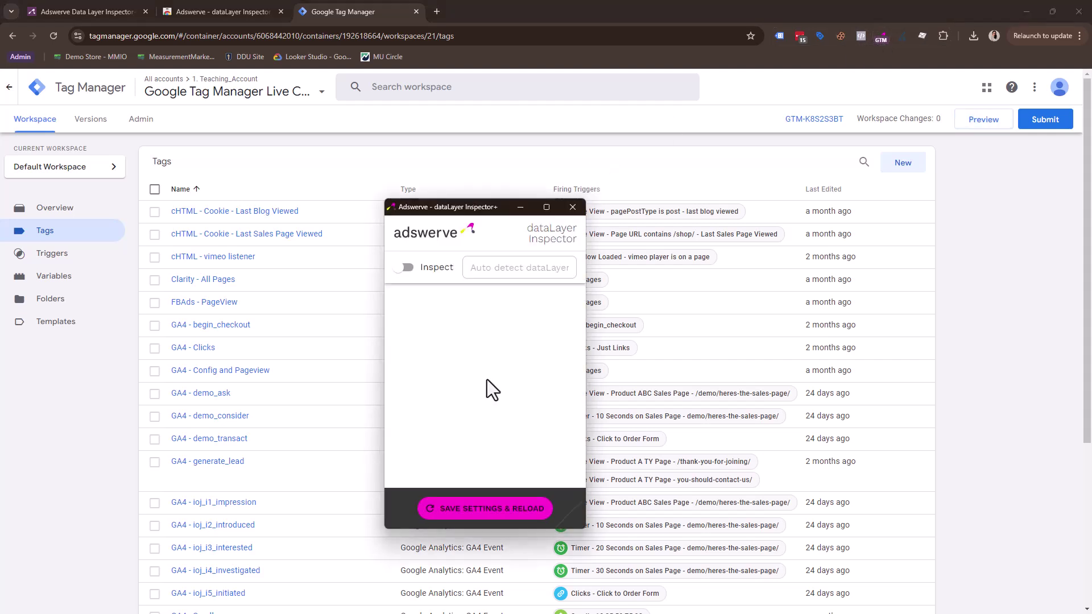
# Clear the walmart host website from the GTM-K8S2S3BT injection and save the settings.
pyautogui.click(405, 381)
pyautogui.scroll(-1, 421, 364)
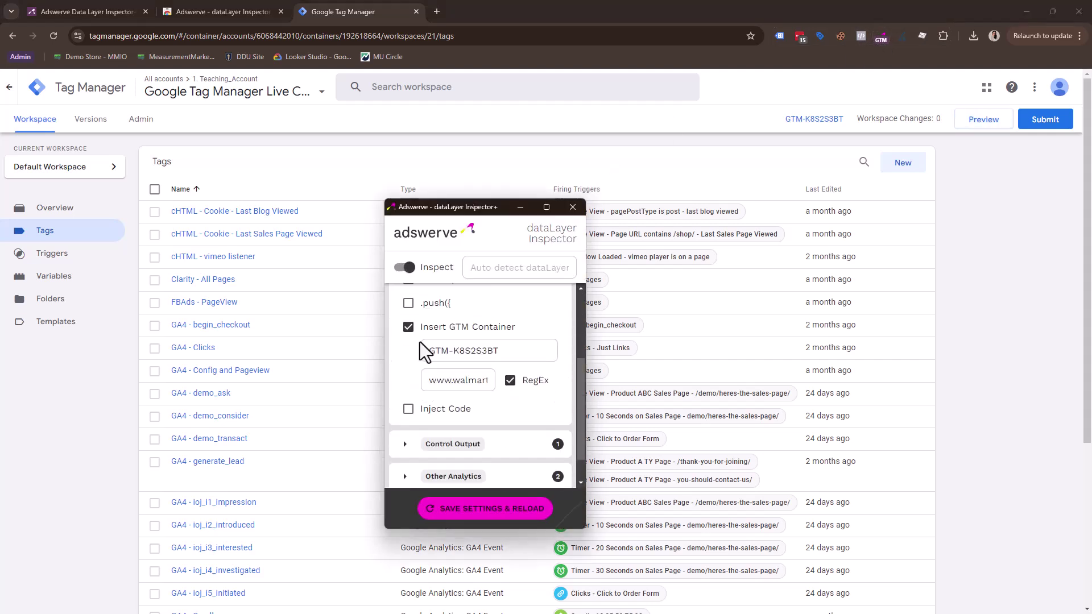
pyautogui.moveTo(440, 380); pyautogui.dragTo(488, 379)
pyautogui.press('BackSpace')
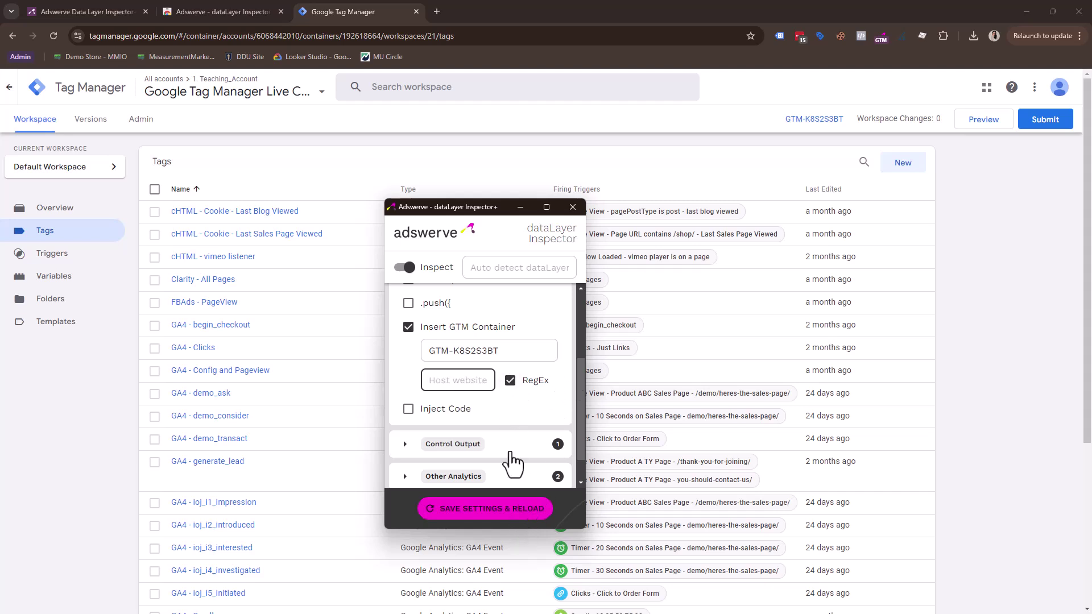
pyautogui.click(518, 512)
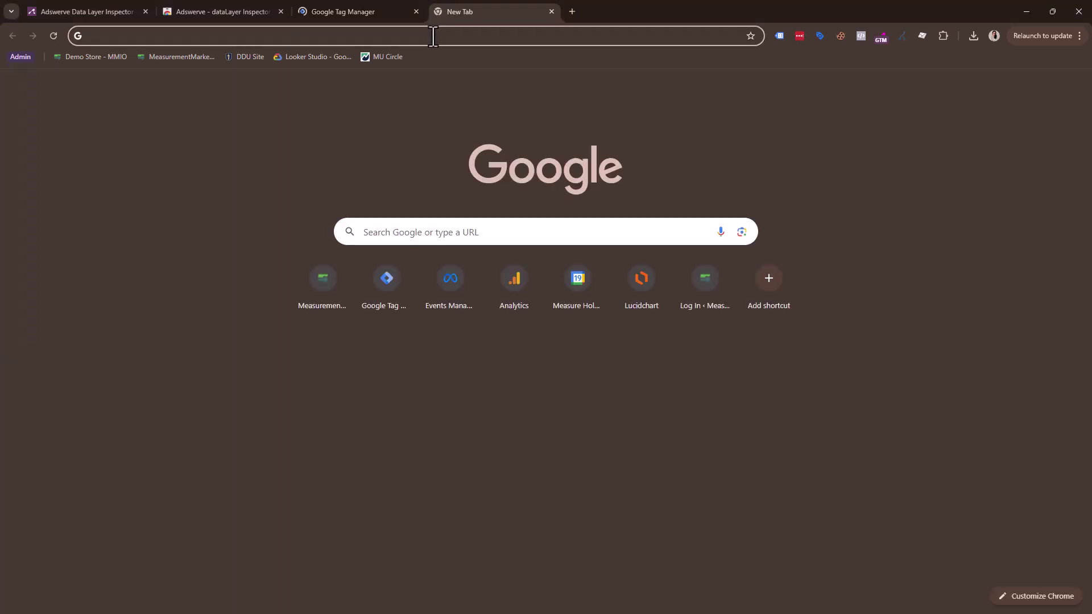
# Load amazon.ca and confirm the GTM-K8S2S3BT container is shown as inserted.
pyautogui.write('amazon.ca')
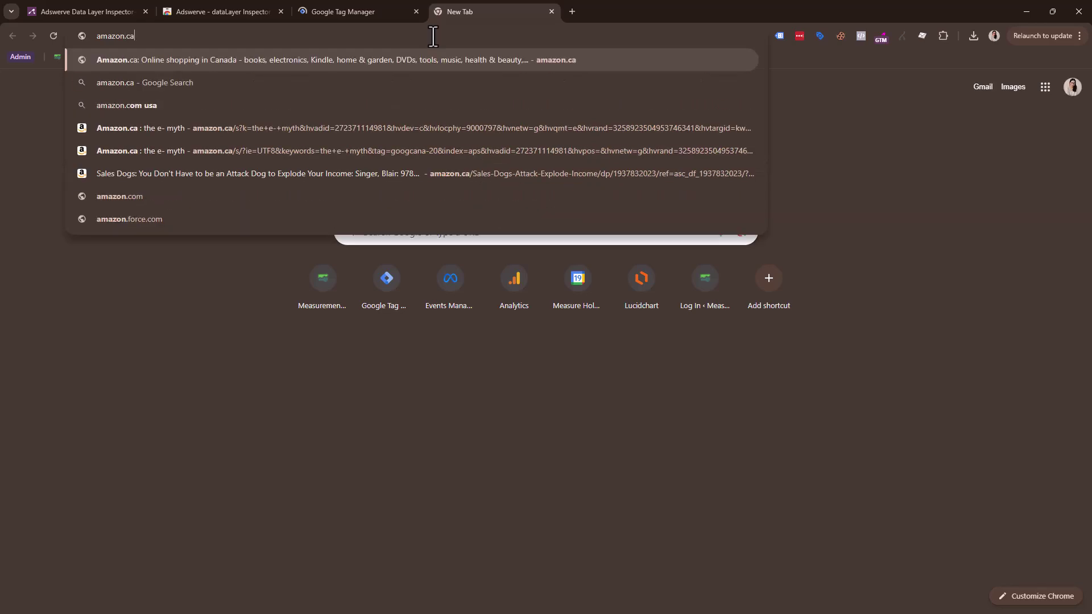
pyautogui.press('Return')
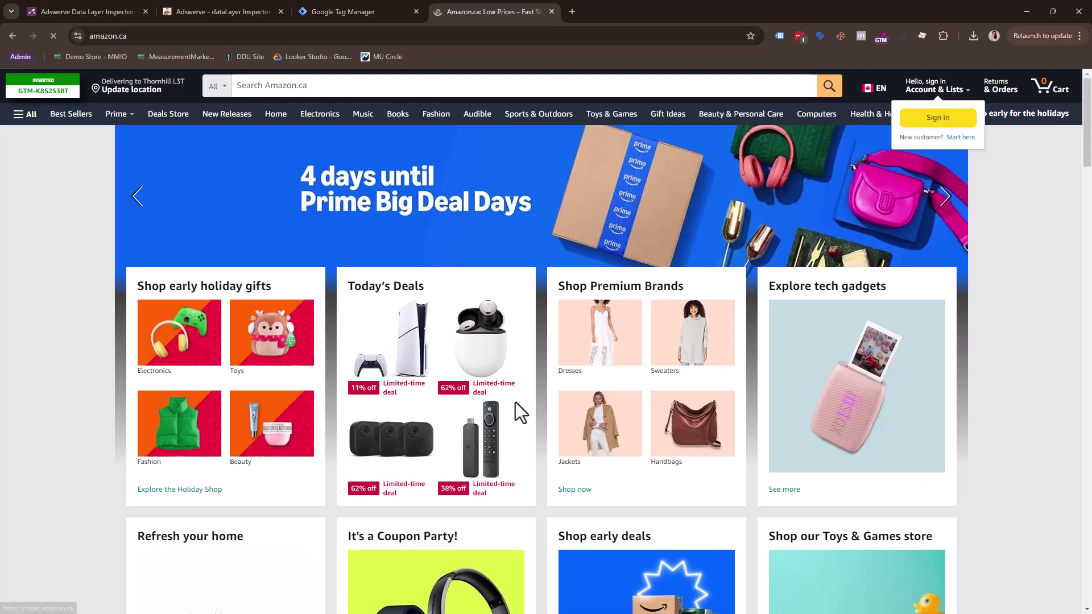
pyautogui.scroll(-9, 515, 402)
pyautogui.scroll(-12, 507, 449)
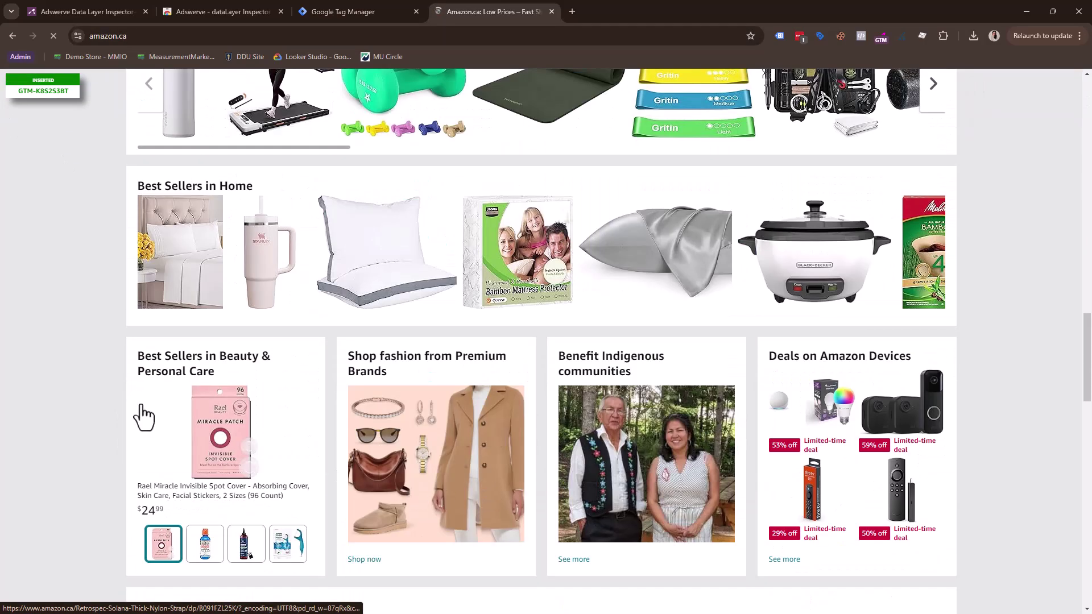
pyautogui.scroll(12, 698, 490)
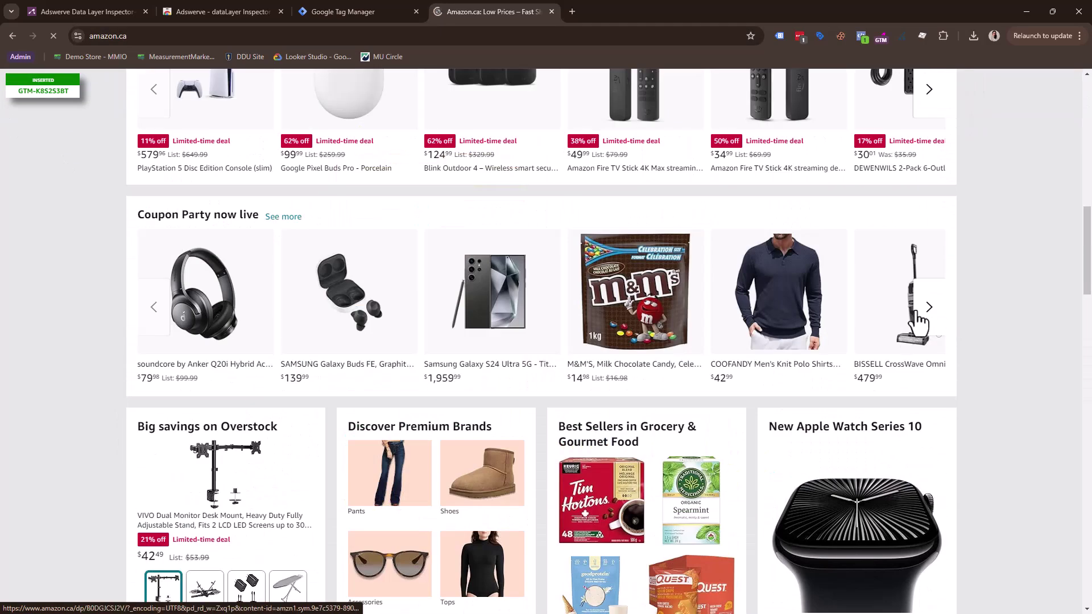
pyautogui.scroll(-5, 898, 418)
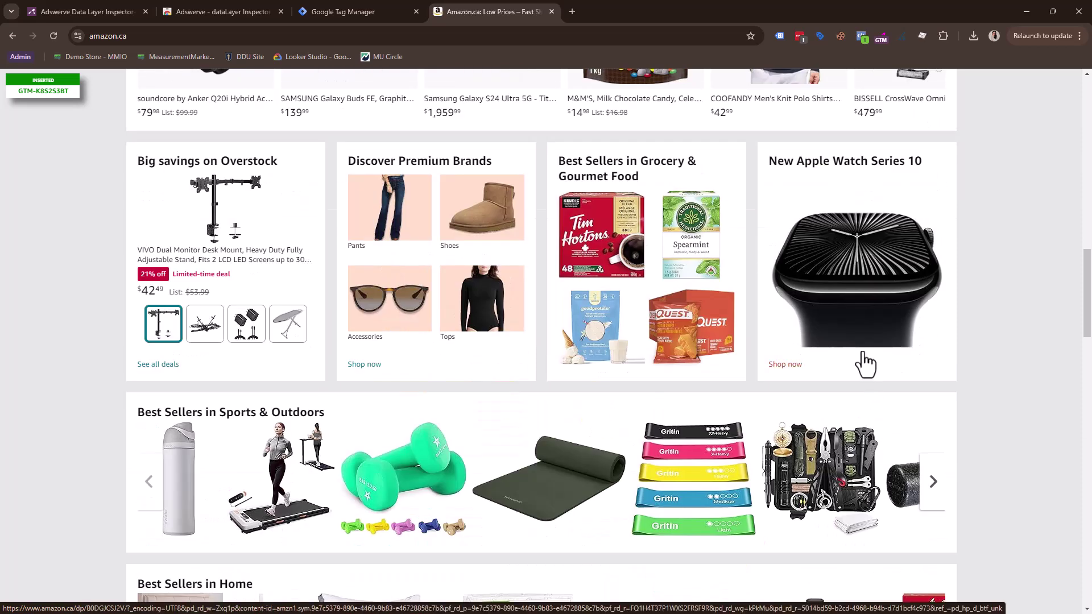
pyautogui.click(874, 39)
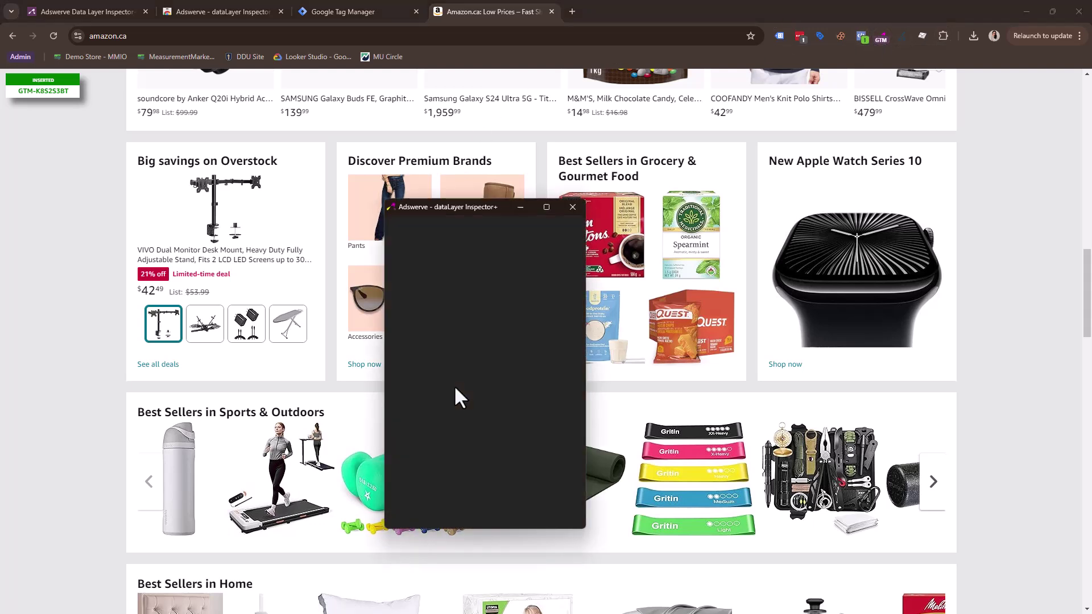
# Expand the Add Functionality options and bring up the saved host regex note in Notepad.
pyautogui.click(405, 382)
pyautogui.scroll(-2, 483, 412)
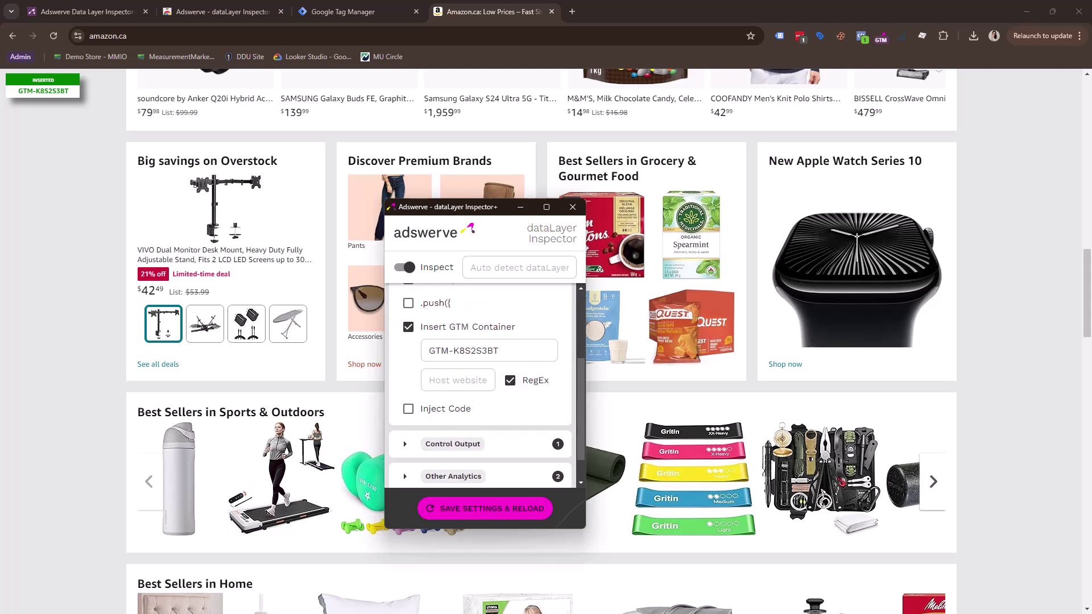
pyautogui.hotkey('alt', 'Tab')
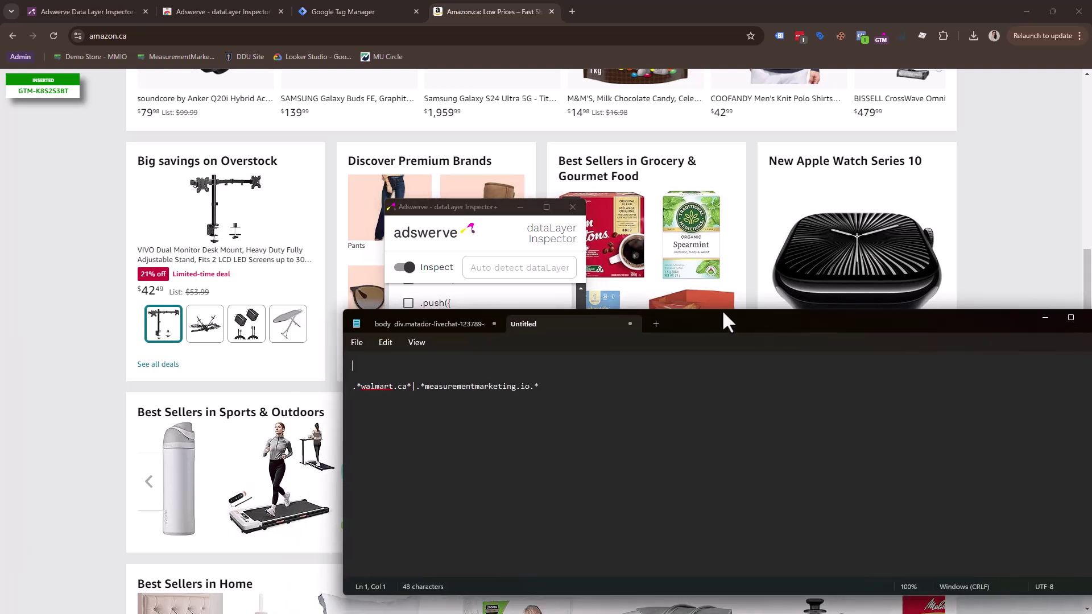
# Review the regex .*walmart.ca*|.*measurementmarketing.io.*, move Notepad aside, and close the dataLayer Inspector+ window.
pyautogui.moveTo(264, 359); pyautogui.dragTo(455, 367)
pyautogui.click(464, 367)
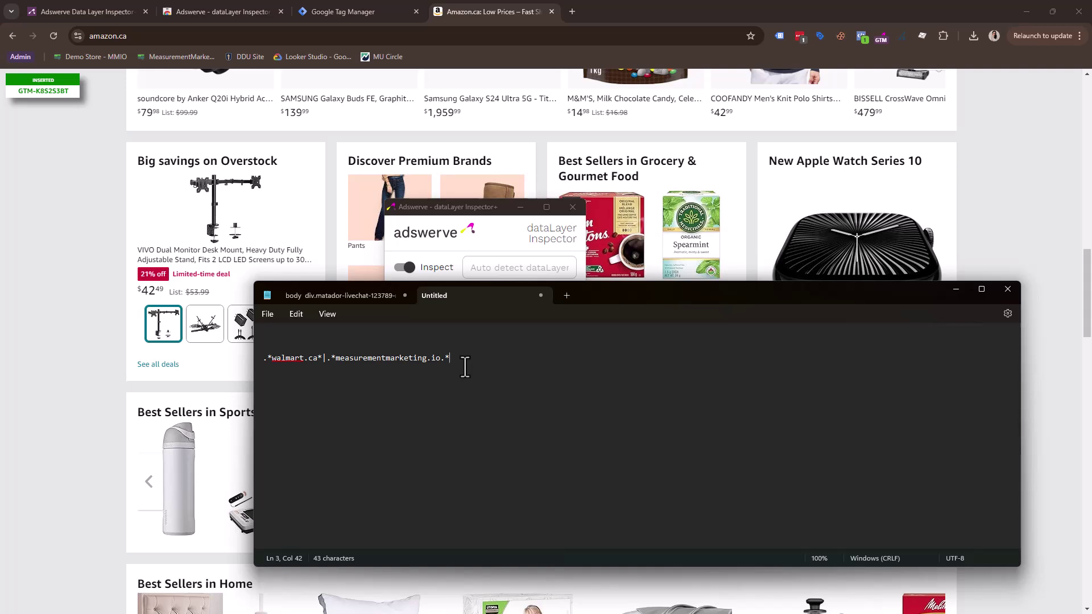
pyautogui.moveTo(762, 305); pyautogui.dragTo(0, 296)
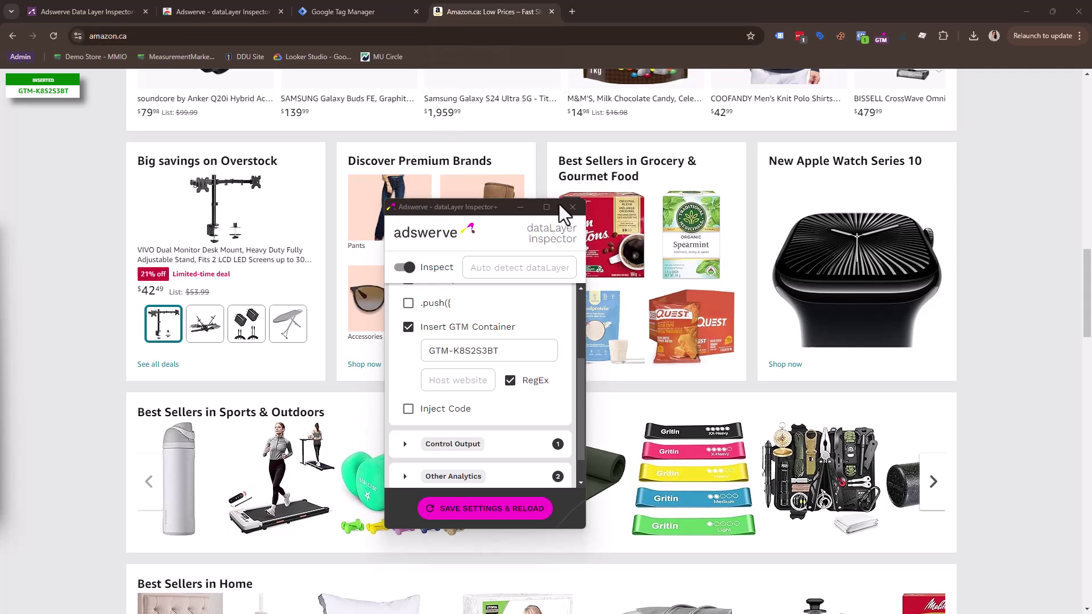
pyautogui.click(582, 206)
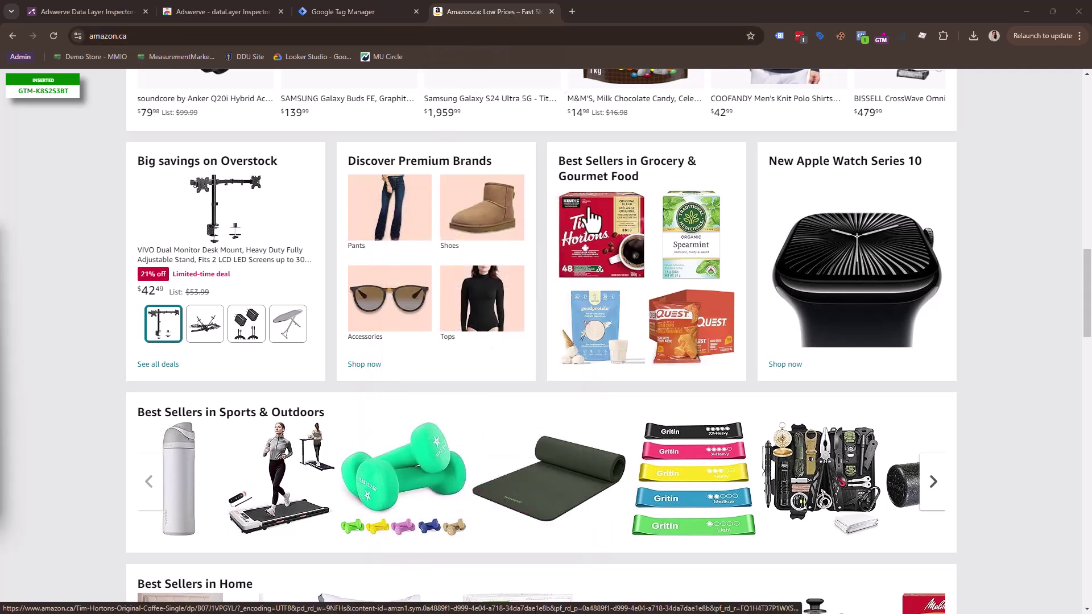